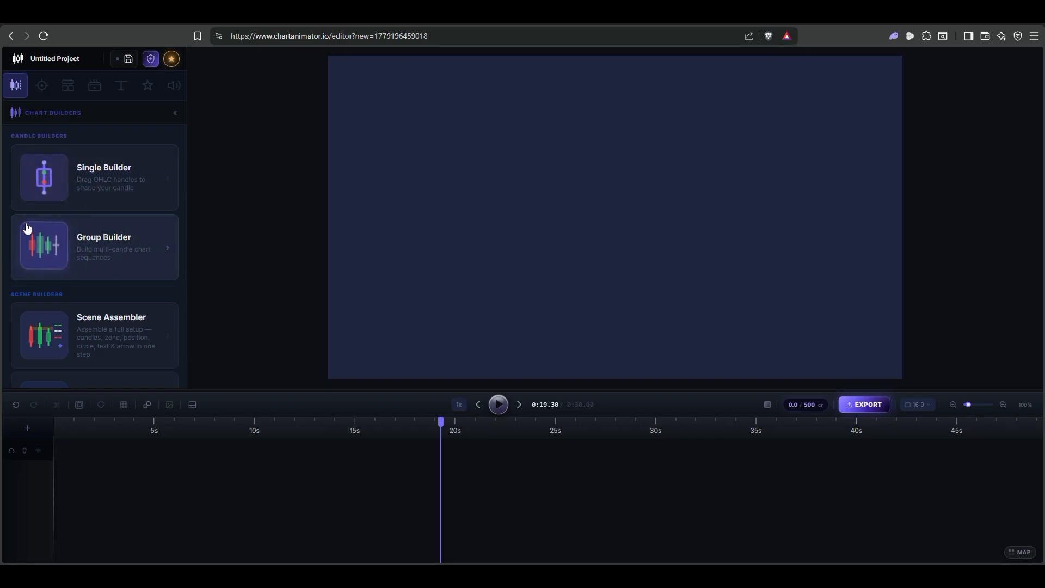
Step: In the Group Builder, set the bulk add count to 2 and add a bullish batch to the preview
left_click(74, 250)
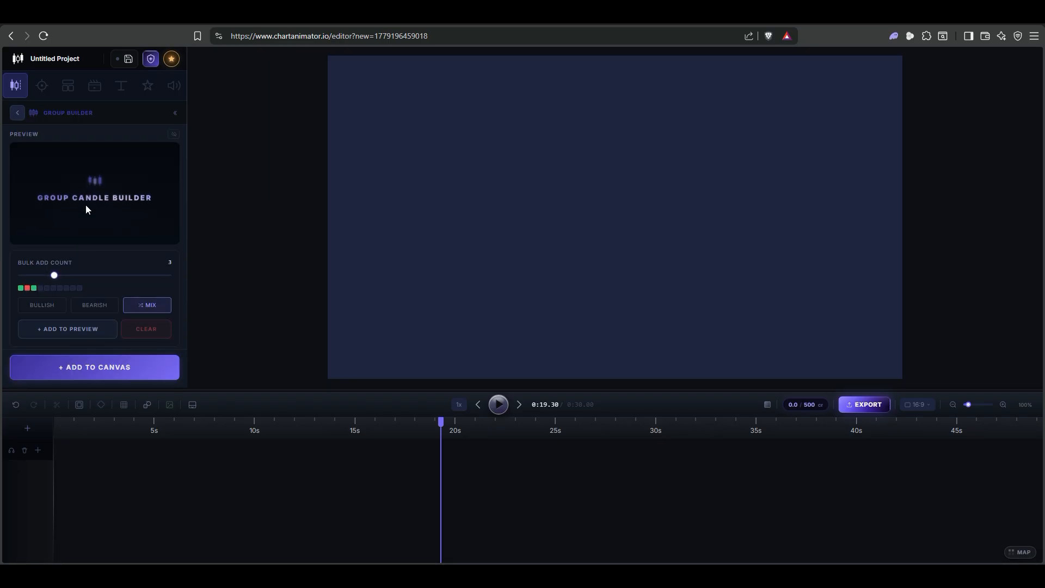
scroll(91, 165, "down", 5)
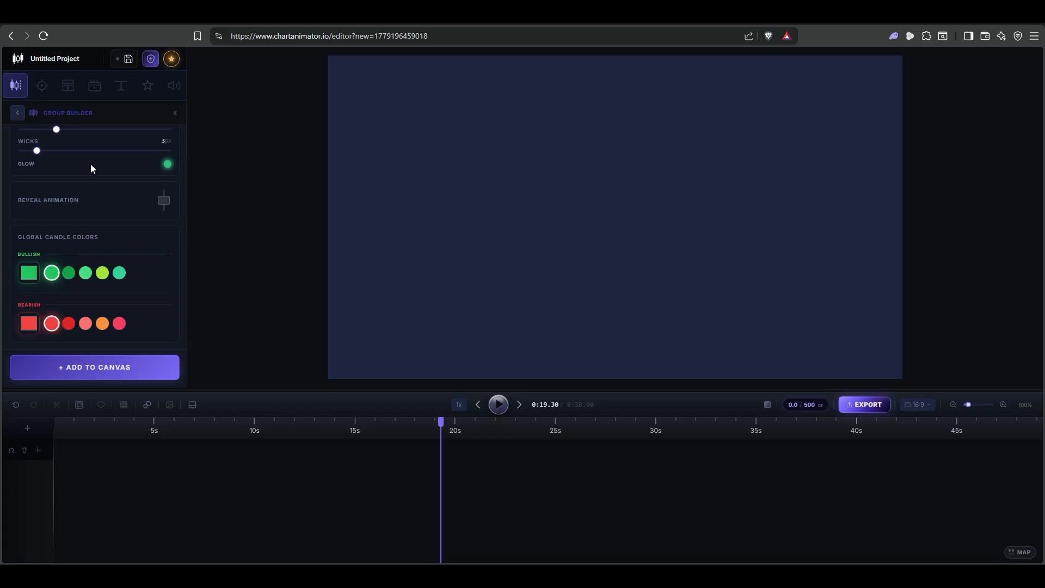
scroll(91, 164, "up", 5)
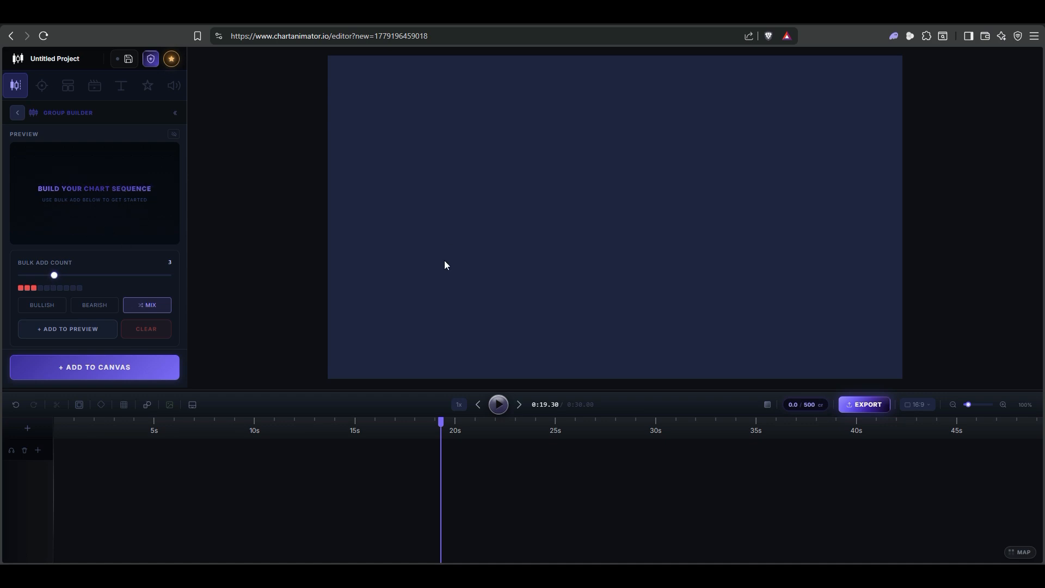
left_click_drag(59, 278, 87, 275)
left_click_drag(86, 275, 42, 279)
left_click(38, 305)
left_click(57, 328)
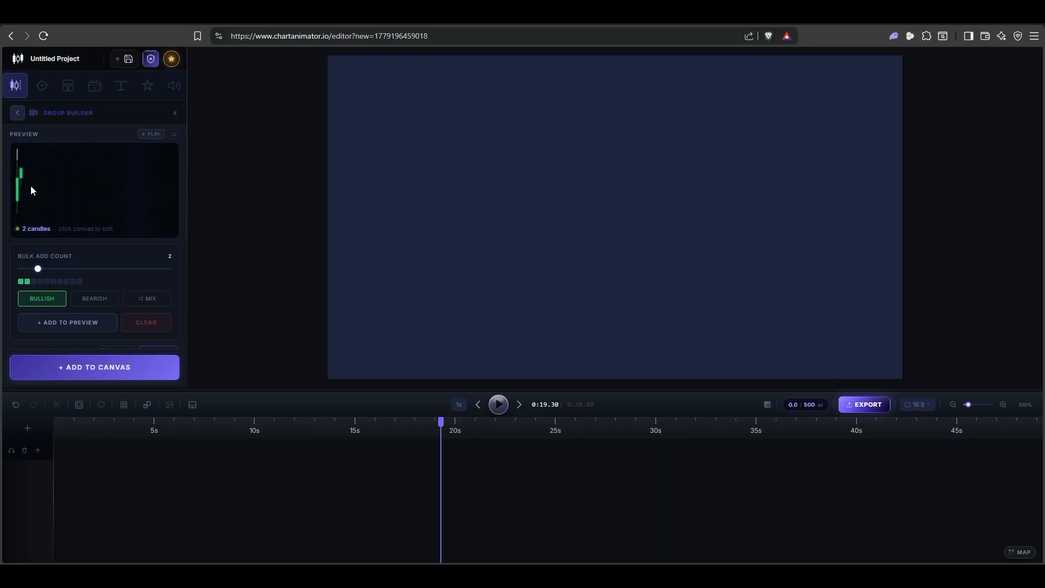
Step: Append a batch of 2 bearish candles and a batch of 2 mixed candles to the preview
left_click(89, 299)
left_click(76, 326)
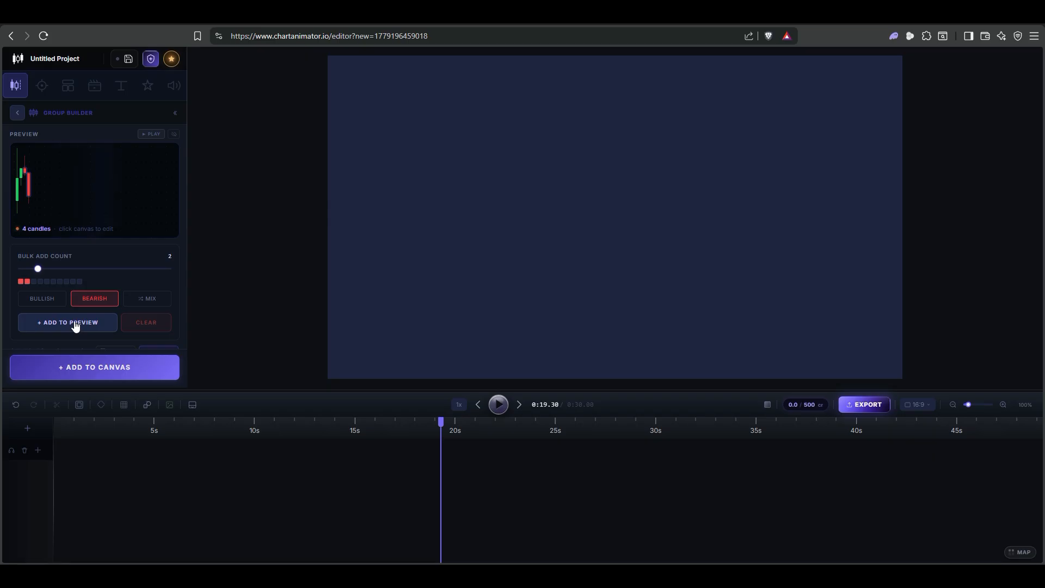
left_click(153, 302)
left_click(82, 327)
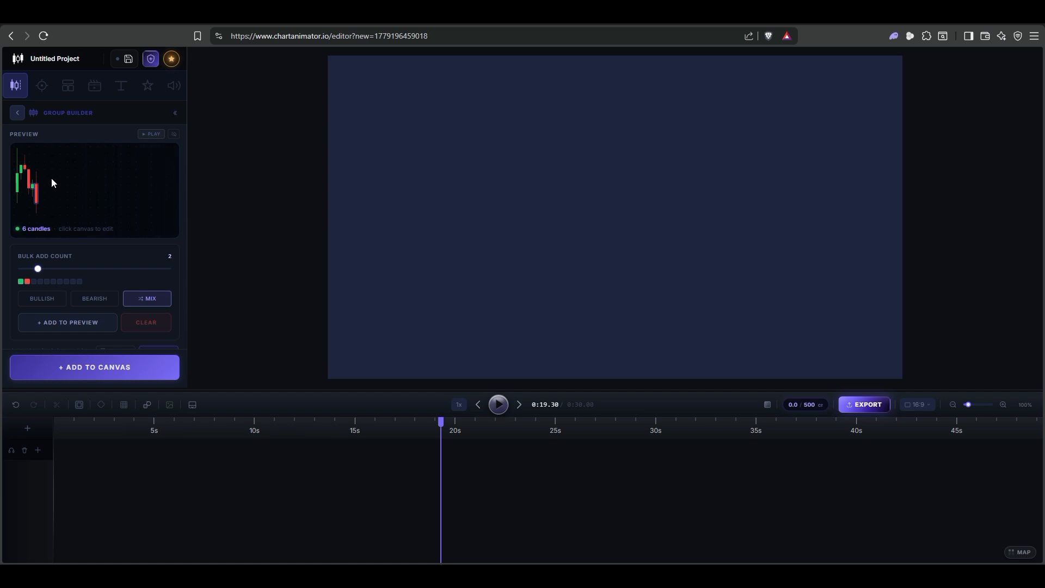
Step: Raise the bulk add count to 4 and append a bullish batch to the preview
left_click(42, 298)
left_click_drag(37, 269, 71, 268)
left_click(71, 324)
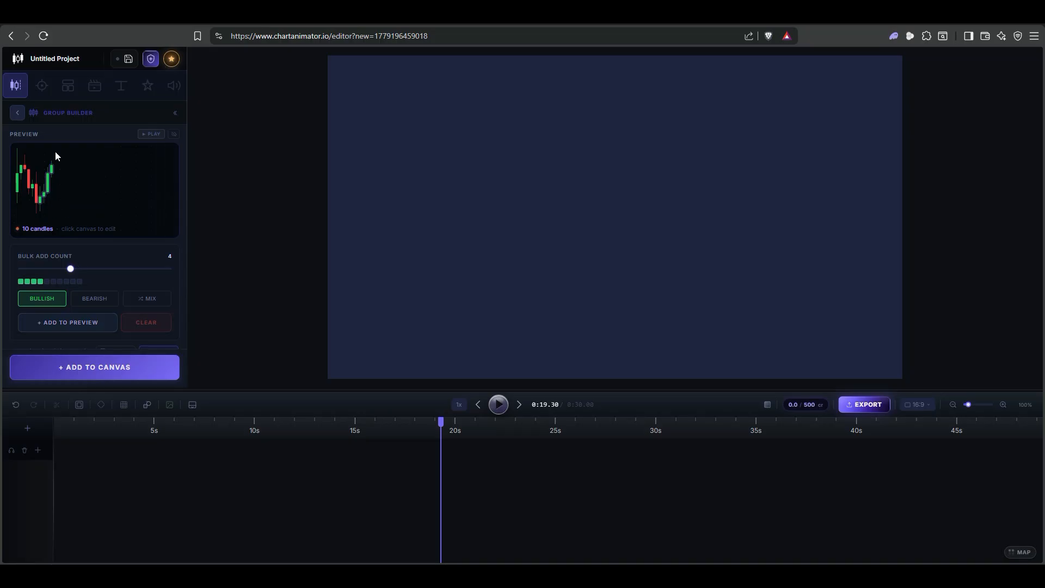
Step: Append a batch of 4 bearish candles and a batch of 4 mixed candles to the preview
left_click(89, 301)
left_click(87, 319)
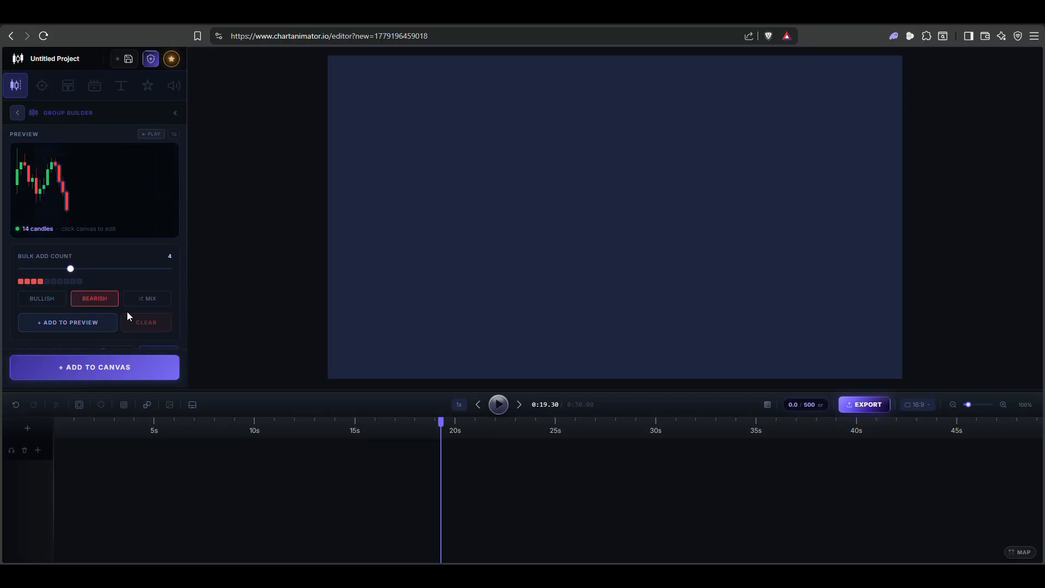
left_click(129, 303)
left_click(95, 324)
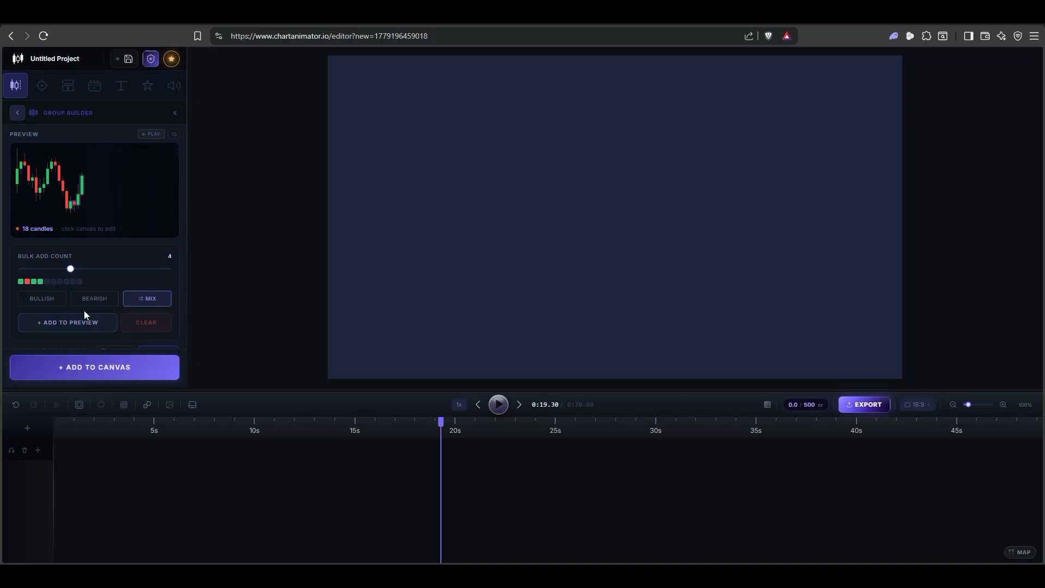
Step: Review the list of candle batches that make up the sequence, including their individual counts and options
scroll(106, 202, "down", 5)
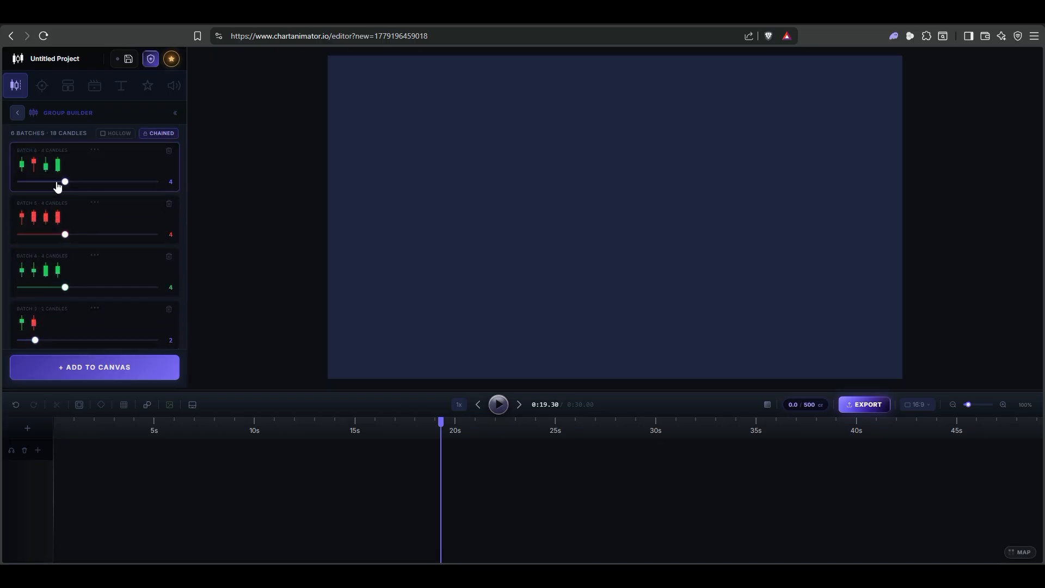
scroll(98, 202, "up", 2)
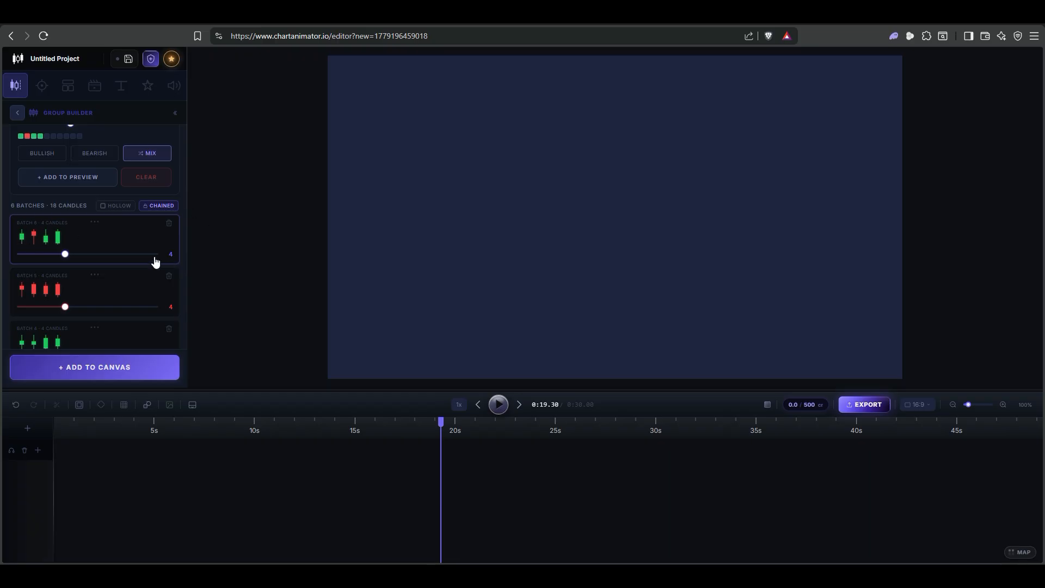
scroll(101, 236, "down", 7)
scroll(101, 235, "up", 7)
scroll(102, 237, "up", 4)
scroll(86, 321, "down", 1)
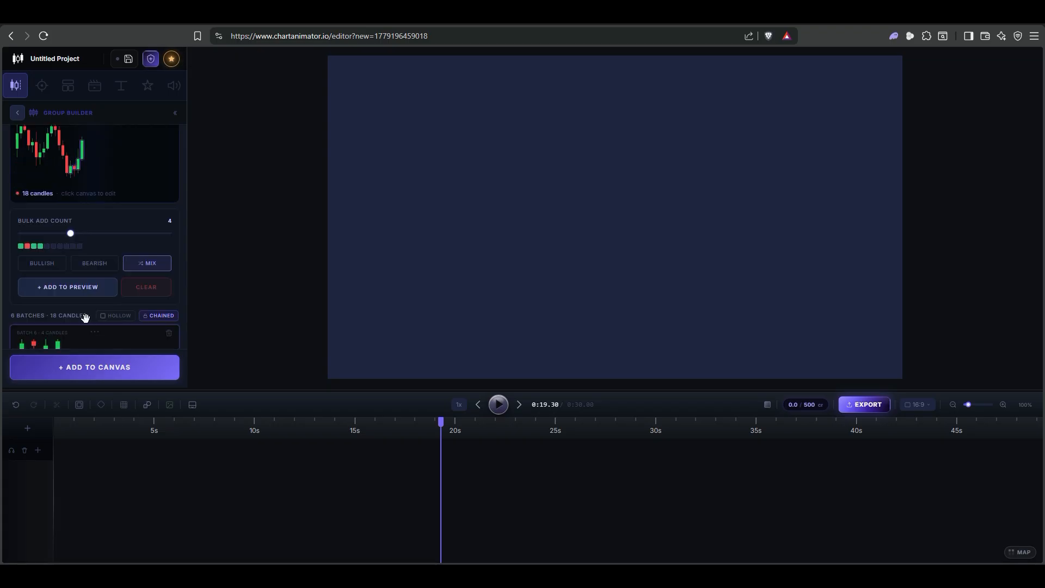
scroll(87, 313, "down", 2)
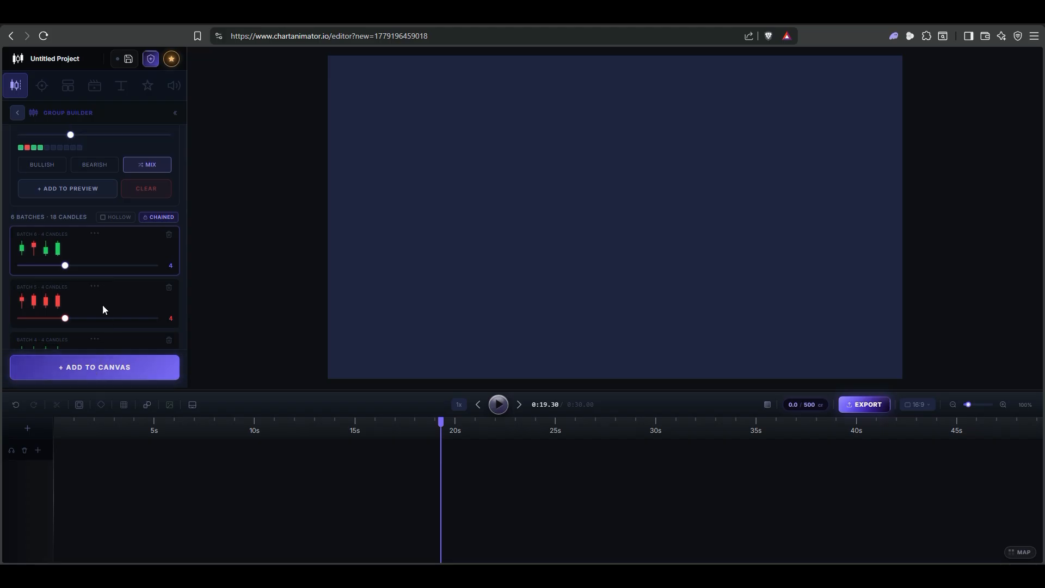
scroll(103, 305, "up", 3)
Step: Place the candle sequence on the canvas and extend its timeline clip to about 30.6 s
left_click(108, 373)
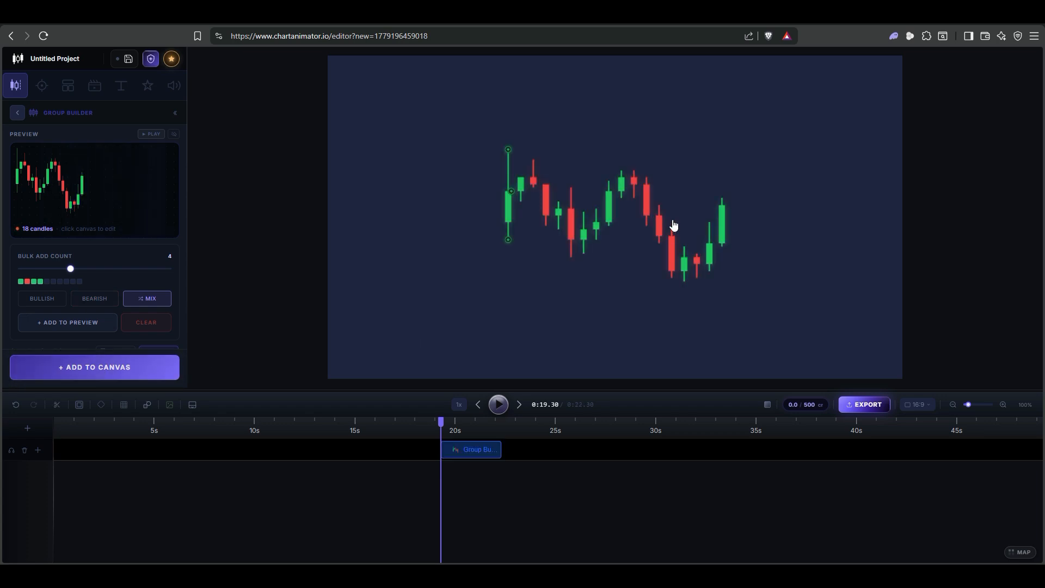
mouse_move(647, 208)
left_mouse_down()
mouse_move(614, 198)
mouse_move(639, 200)
left_mouse_up()
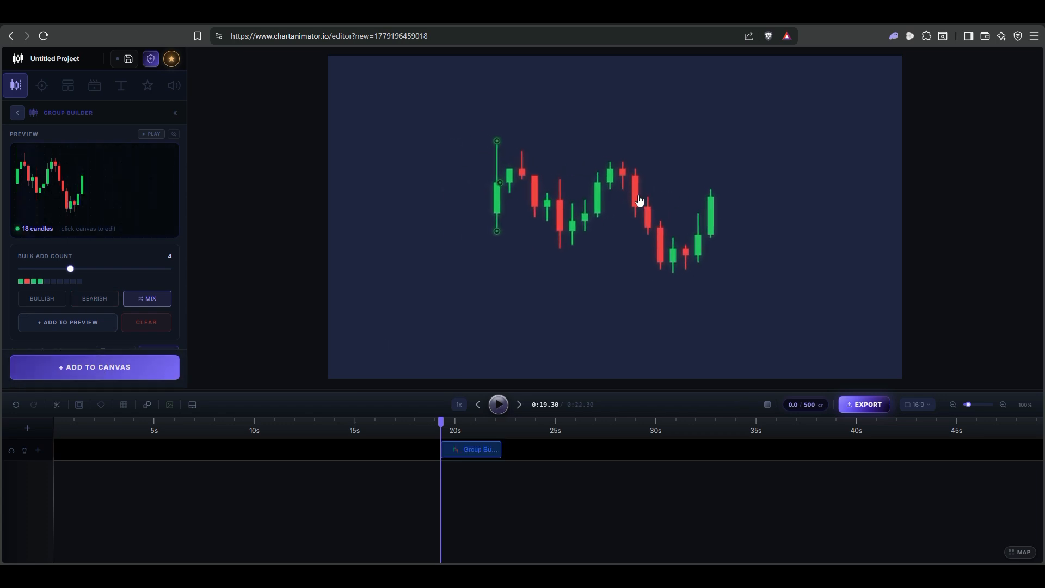
left_click_drag(499, 447, 665, 445)
Step: Adjust the candle style to a 7 px gap, 580 px height and 2 px wicks
scroll(90, 216, "down", 10)
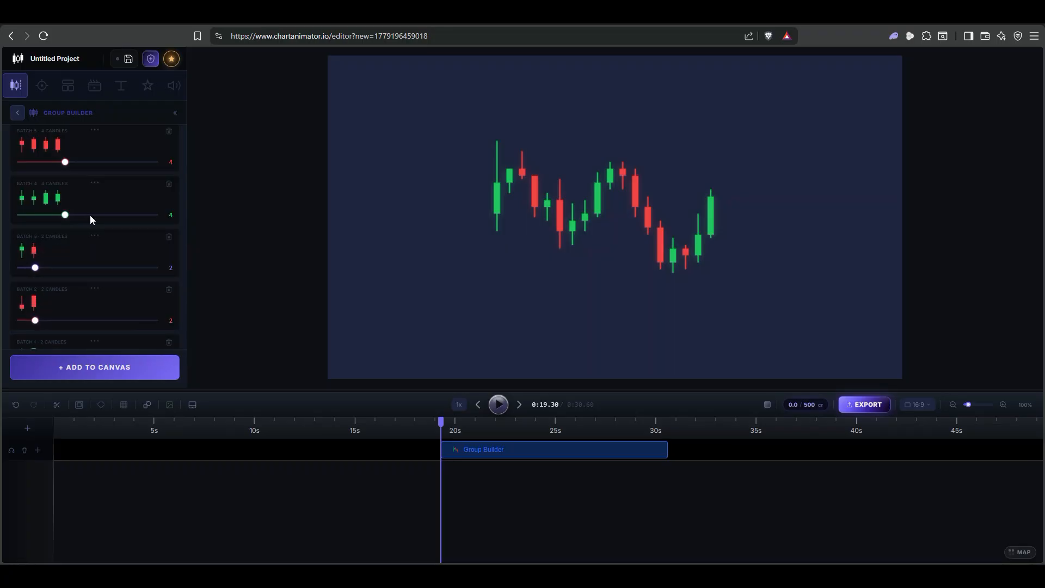
scroll(90, 216, "up", 5)
scroll(89, 216, "down", 2)
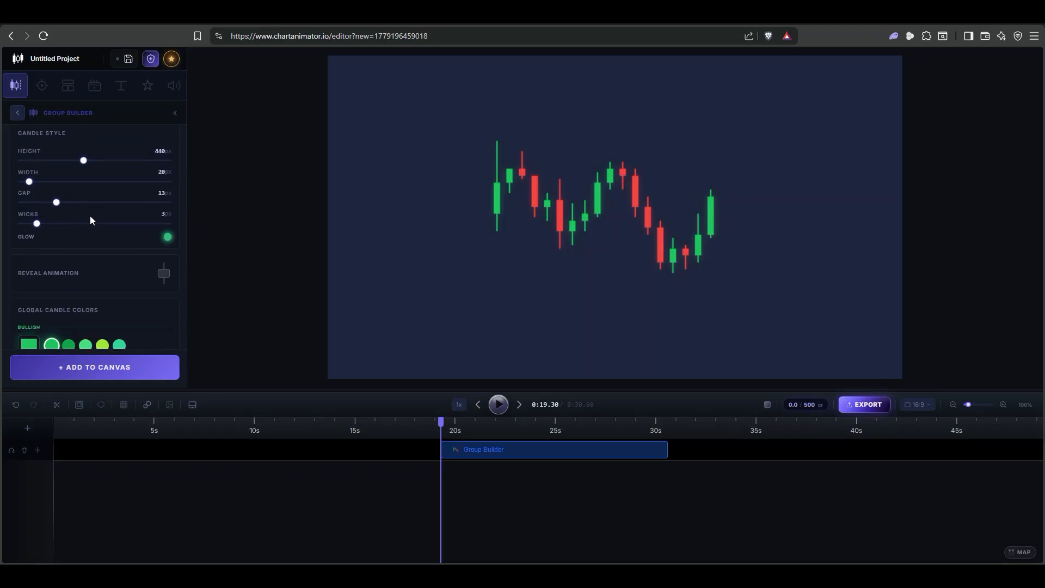
left_click_drag(56, 202, 41, 202)
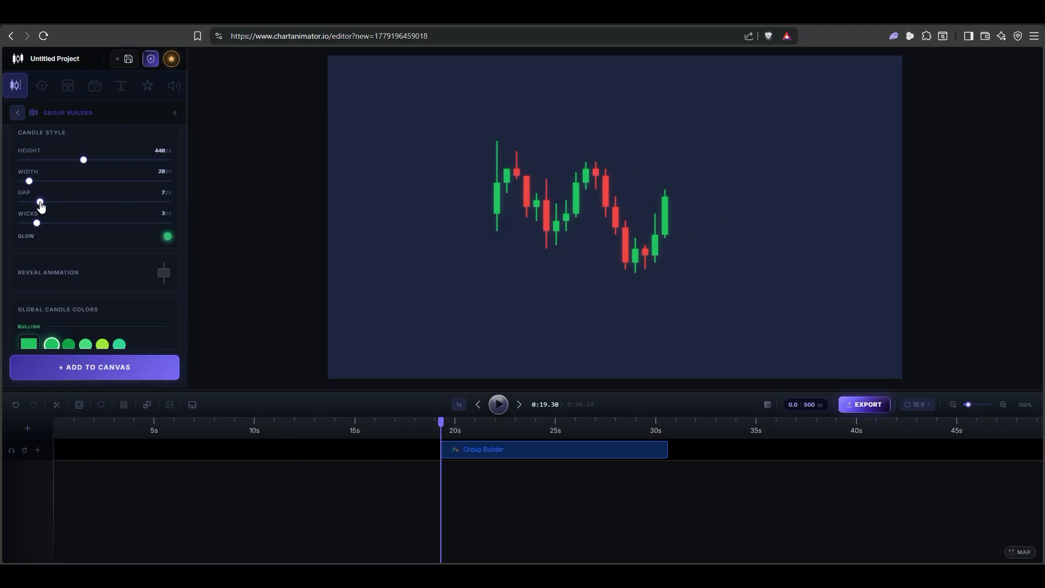
left_click_drag(86, 163, 109, 160)
left_click_drag(36, 223, 30, 224)
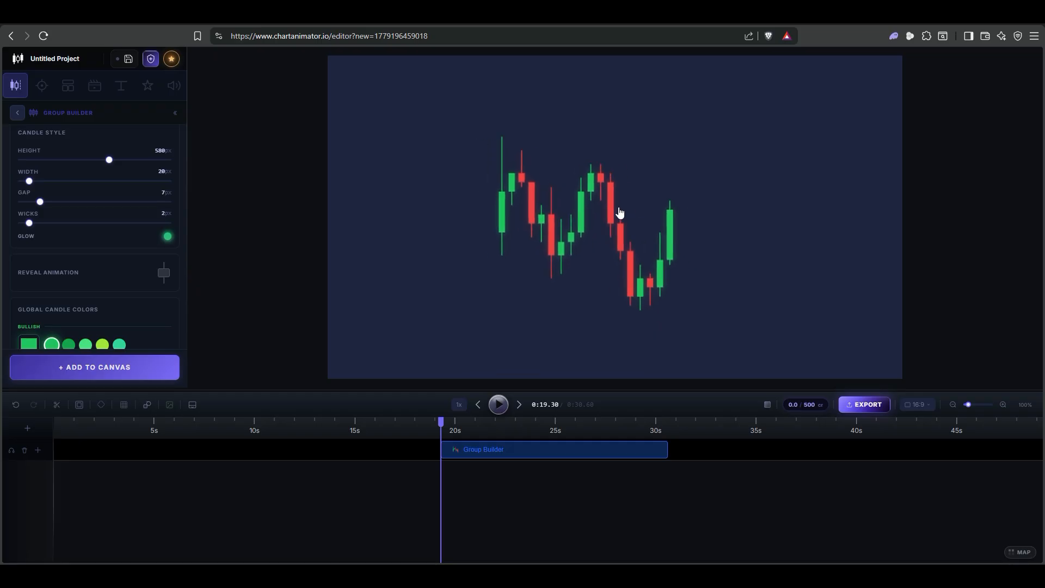
Step: Raise the newest mixed batch to 5 candles, and delete that batch from the sequence
scroll(130, 198, "up", 8)
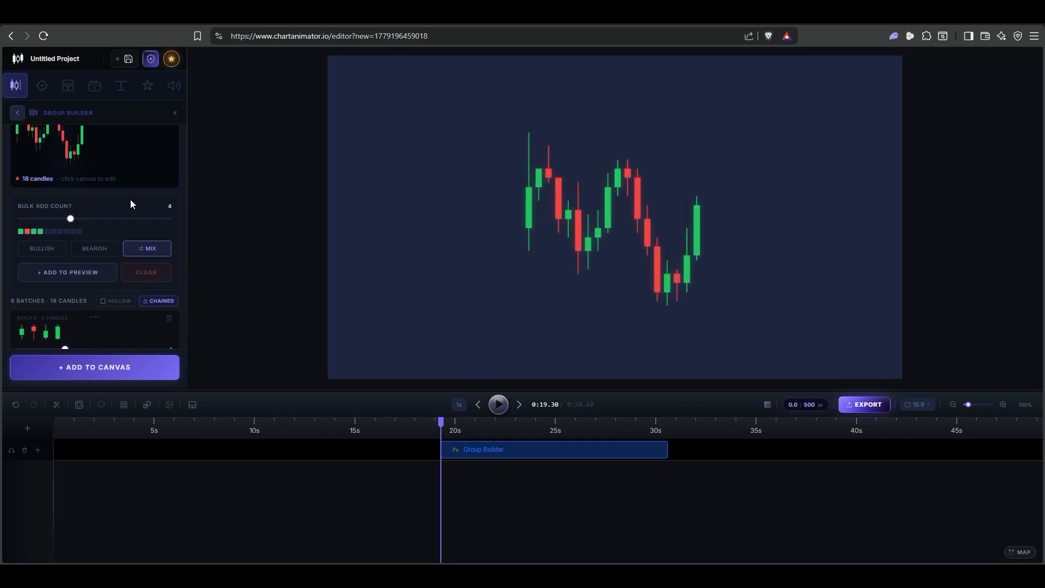
scroll(99, 191, "down", 2)
scroll(100, 196, "down", 1)
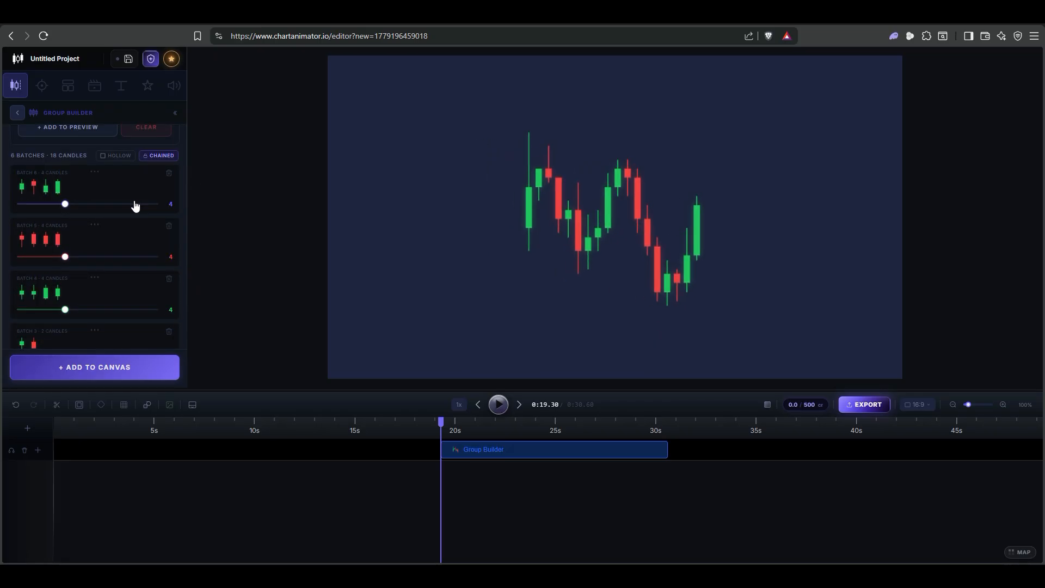
scroll(141, 186, "up", 3)
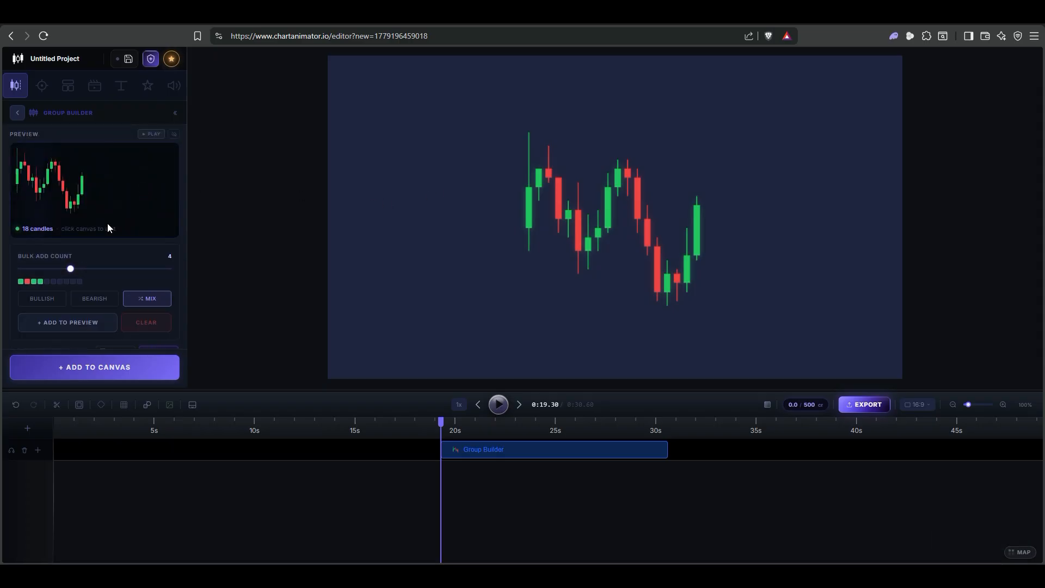
scroll(64, 166, "down", 2)
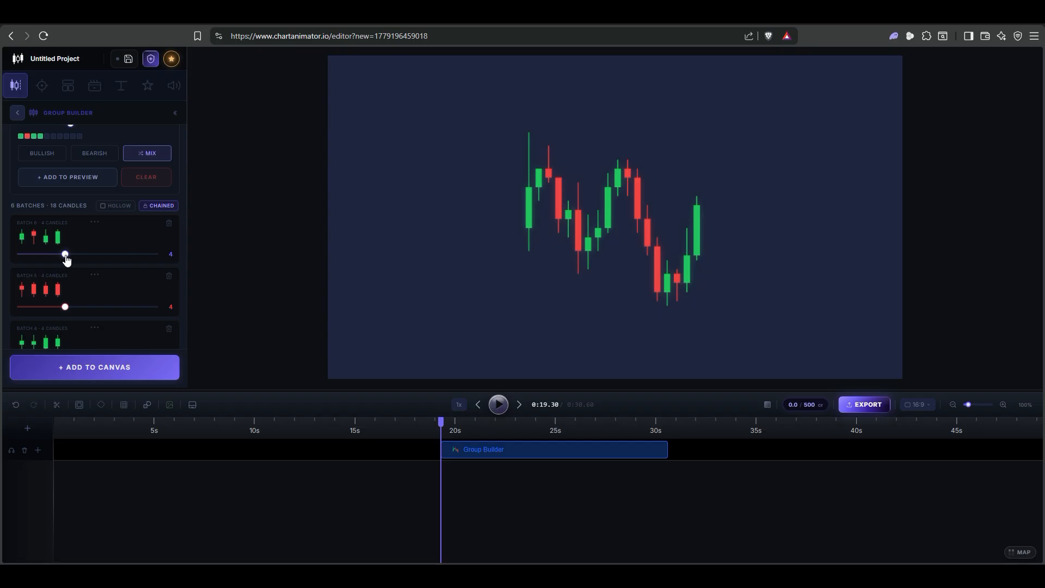
mouse_move(75, 262)
left_mouse_down()
mouse_move(143, 263)
mouse_move(81, 262)
left_mouse_up()
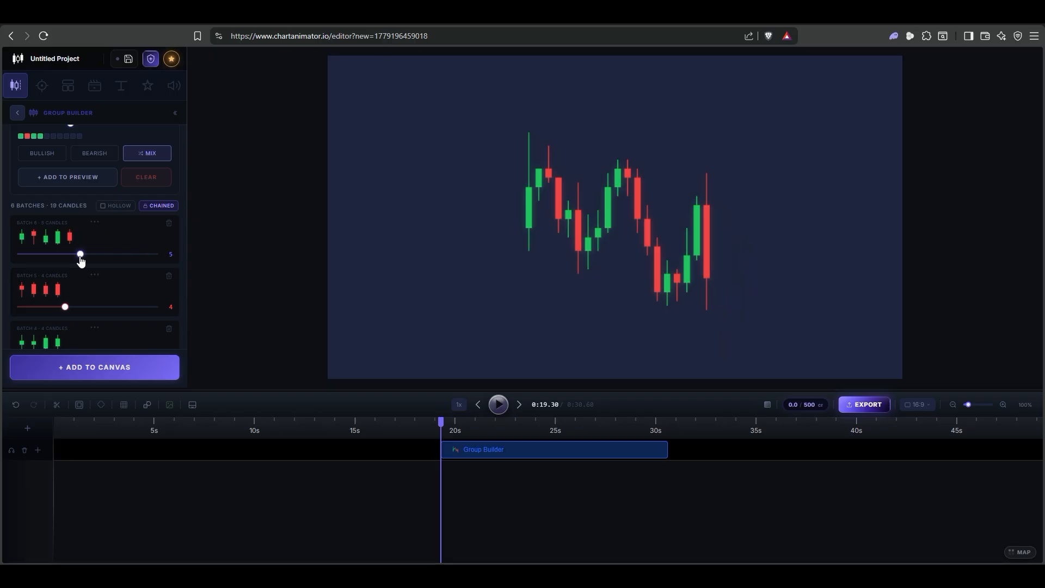
left_click(168, 224)
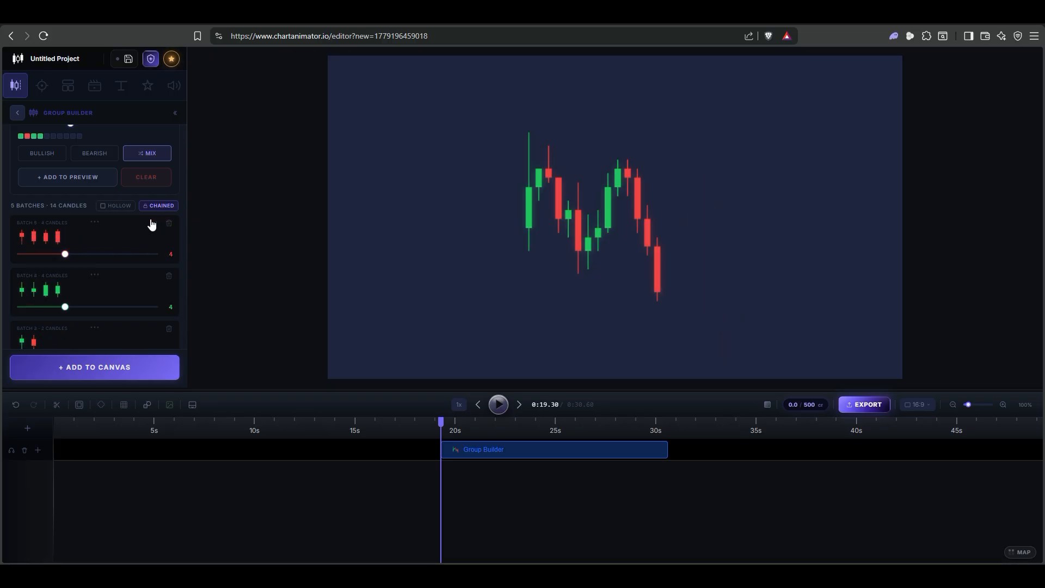
Step: Reshape the last candle on the canvas with its handles, first into a bullish candle and finally into a long bearish one
left_click(659, 267)
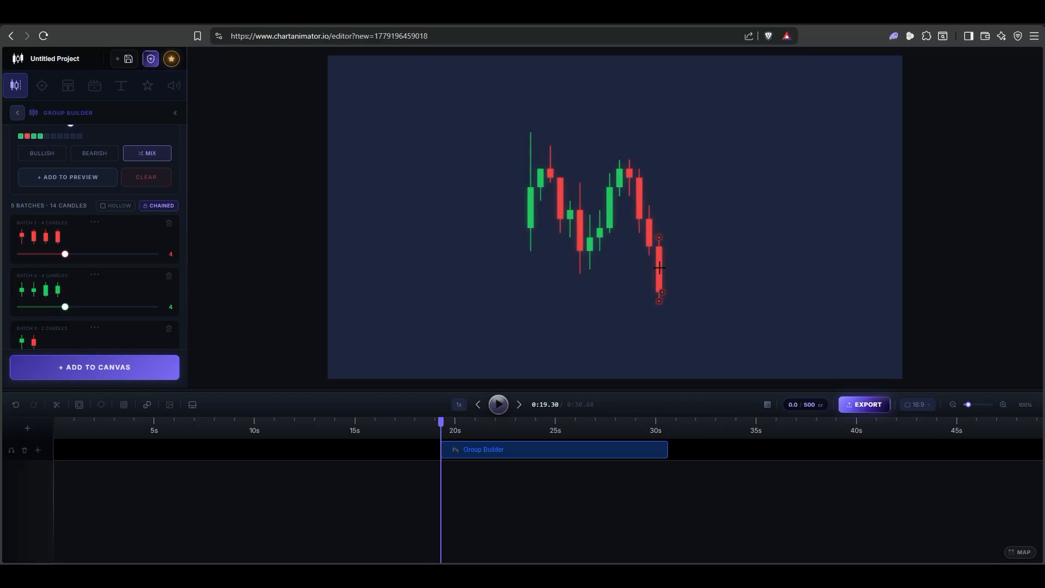
left_click_drag(661, 294, 664, 224)
left_click_drag(662, 314, 659, 164)
left_click_drag(661, 233, 660, 187)
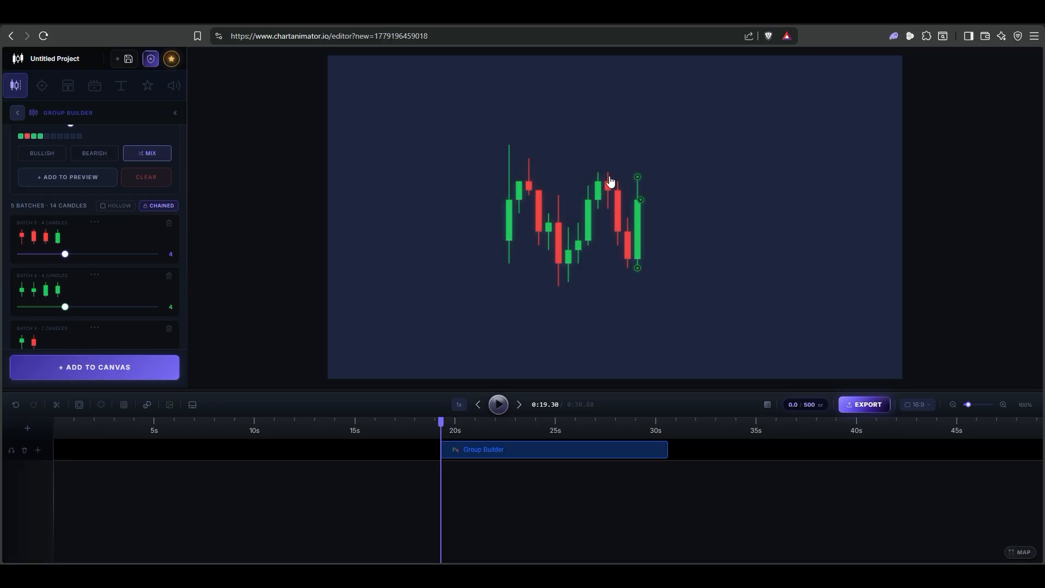
mouse_move(65, 254)
left_mouse_down()
mouse_move(186, 255)
mouse_move(66, 259)
left_mouse_up()
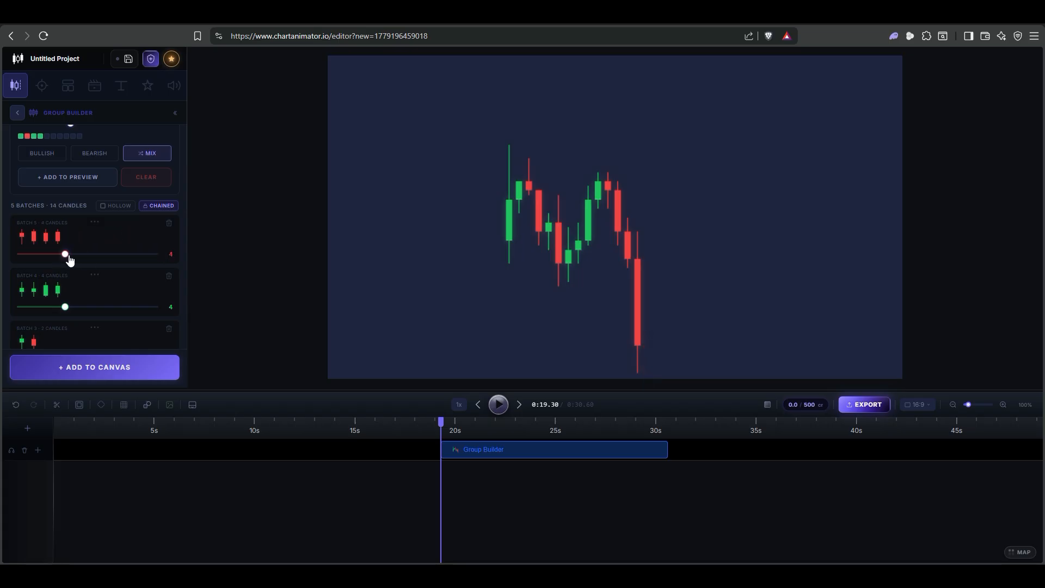
Step: Append a batch of 6 bullish candles to the sequence on the canvas
scroll(96, 238, "up", 3)
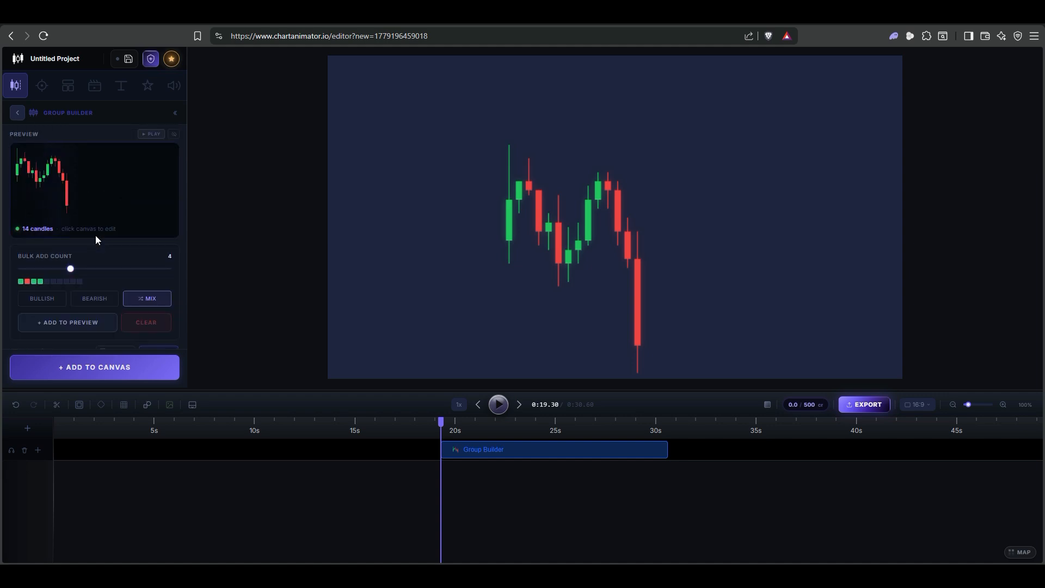
left_click(49, 301)
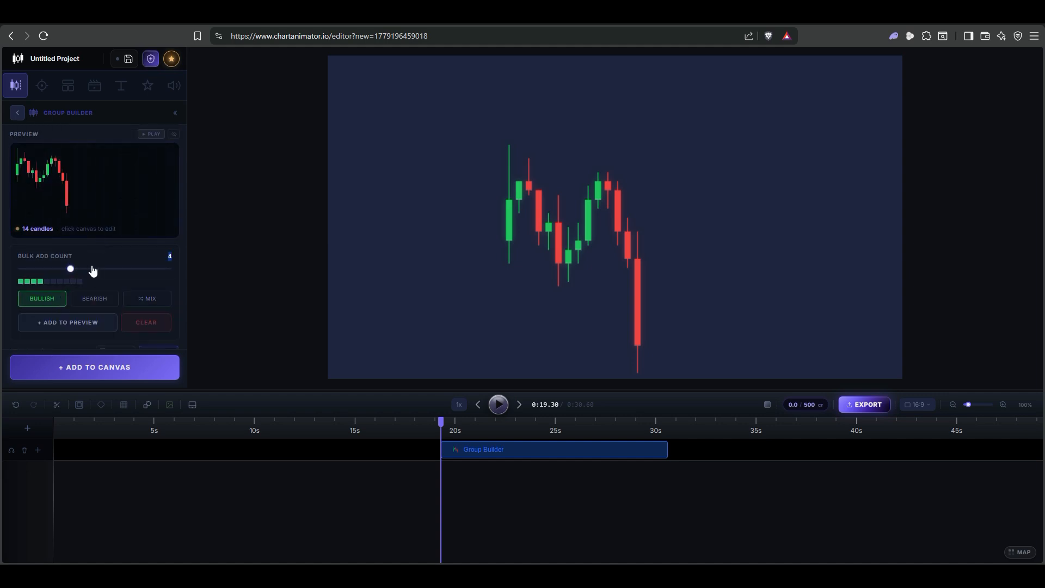
left_click_drag(70, 271, 102, 269)
left_click(77, 322)
left_click(86, 366)
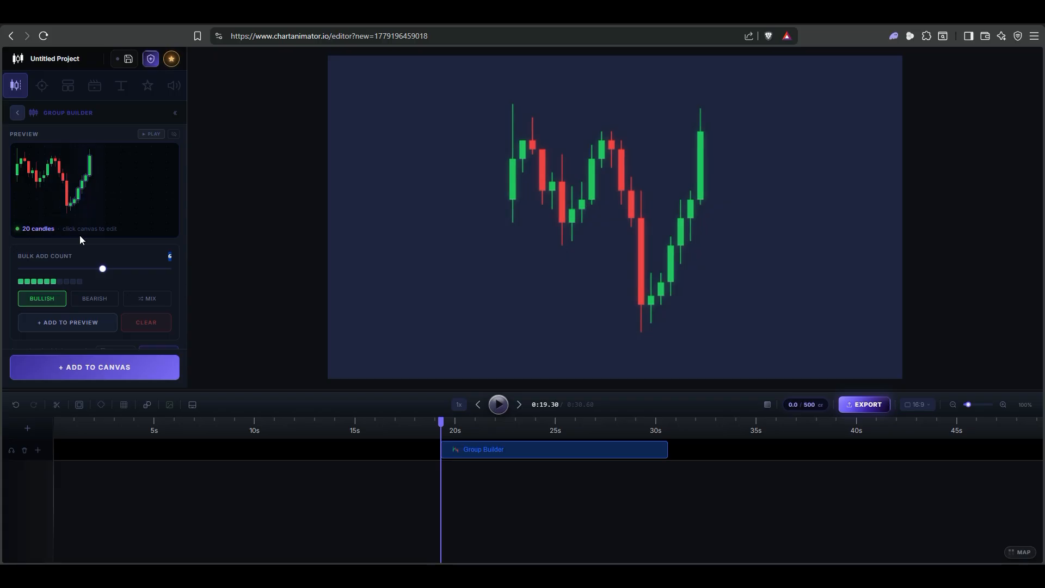
Step: Remove the last three candles from the newest bullish batch and make its remaining last candle hollow
scroll(81, 235, "down", 3)
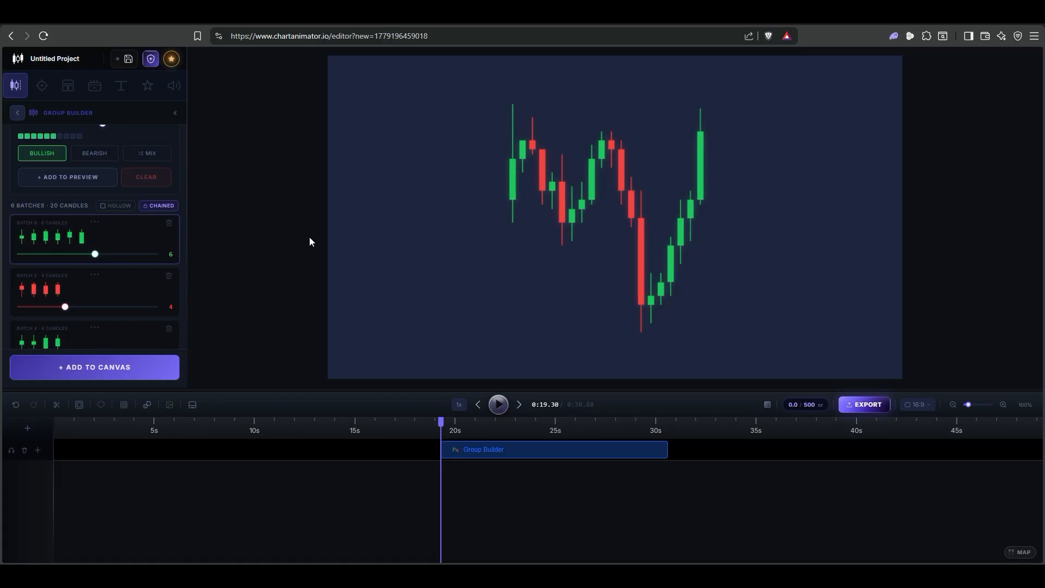
mouse_move(699, 144)
left_click(82, 242)
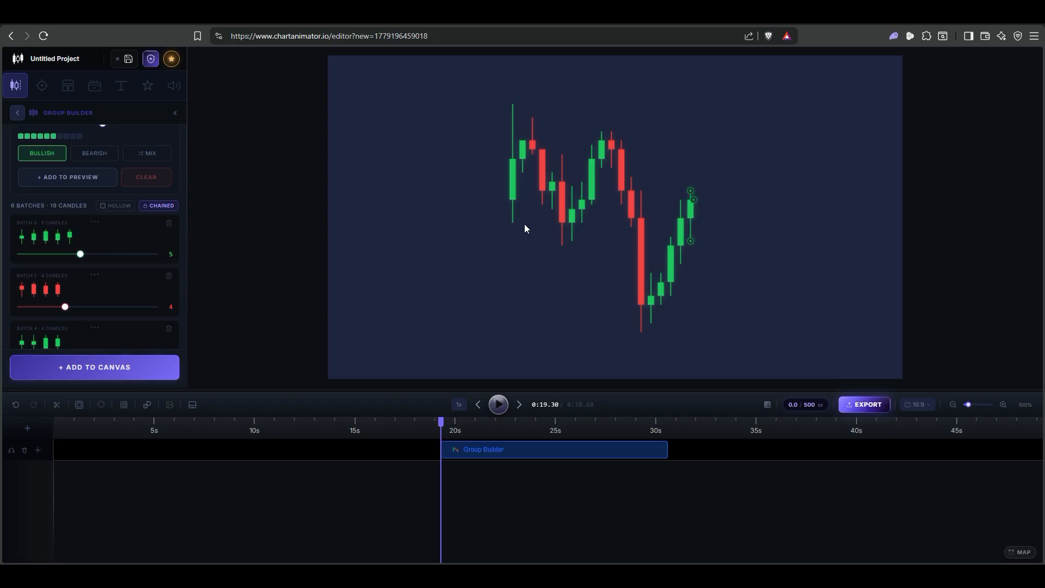
left_click(70, 239)
left_click(59, 240)
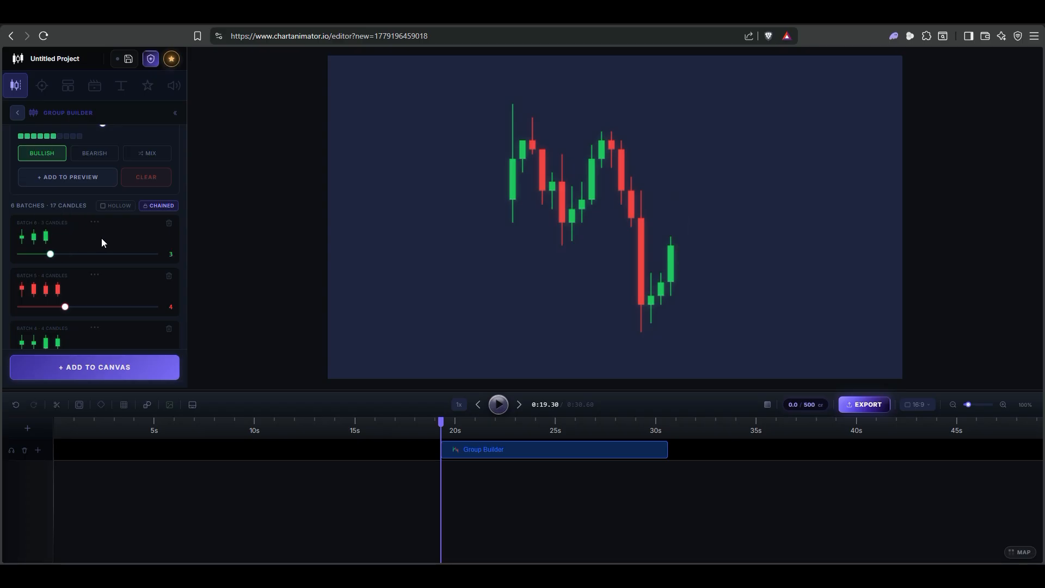
left_click(47, 236)
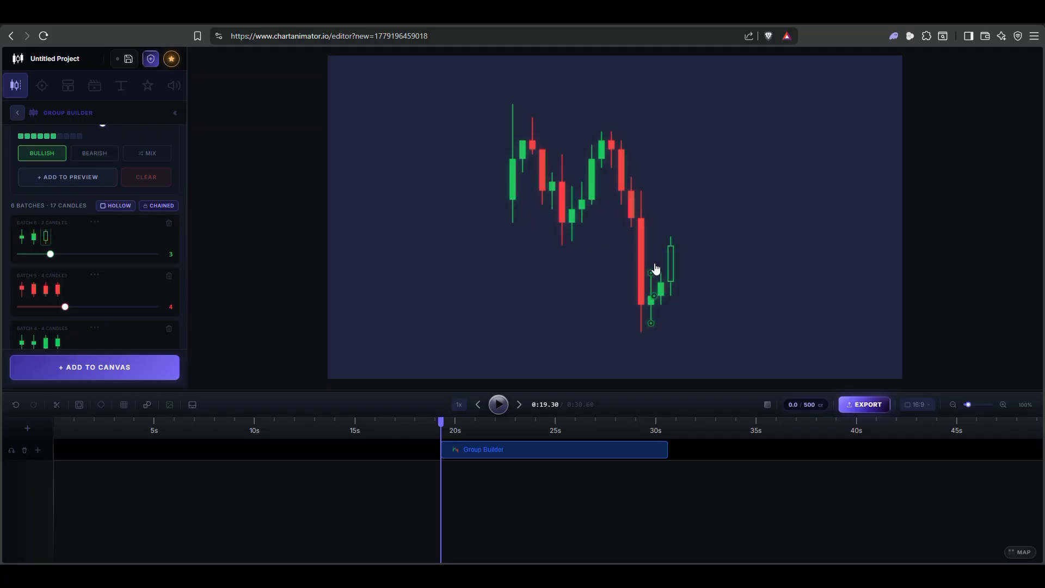
Step: Make the first two candles of the newest bullish batch hollow and move the whole candle sequence slightly right on the canvas
left_click(34, 237)
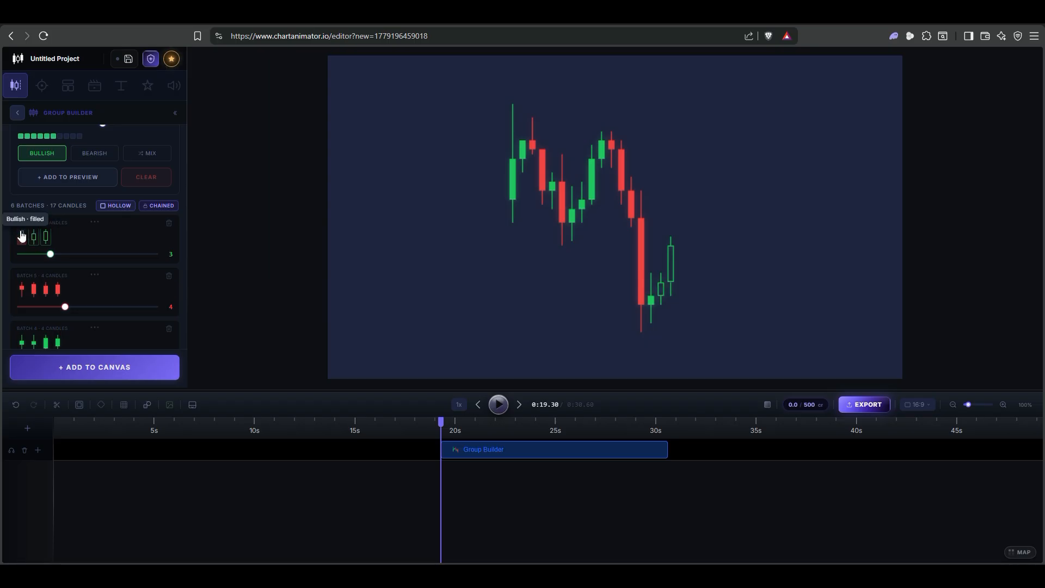
left_click(22, 235)
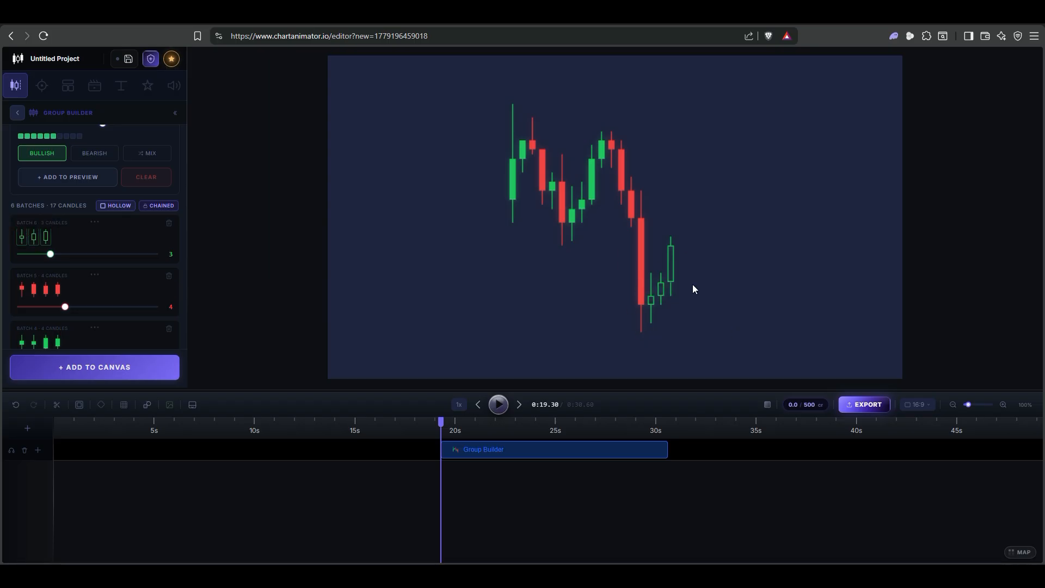
left_click_drag(640, 228, 650, 227)
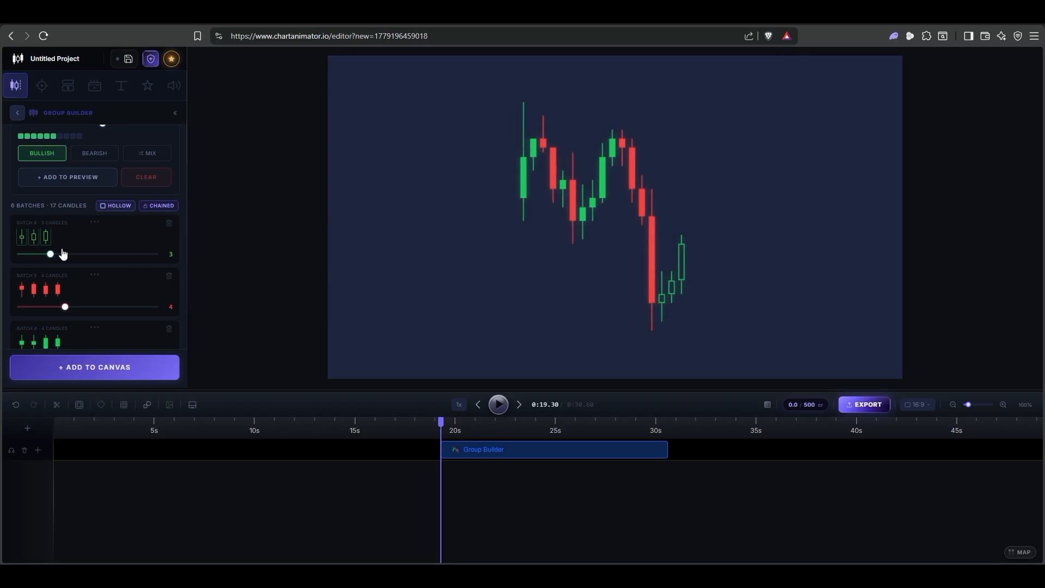
Step: Restore the newest bullish batch's candles to filled, and briefly toggle the last candle of the bearish batch to hollow and back
left_click(32, 236)
left_click(46, 236)
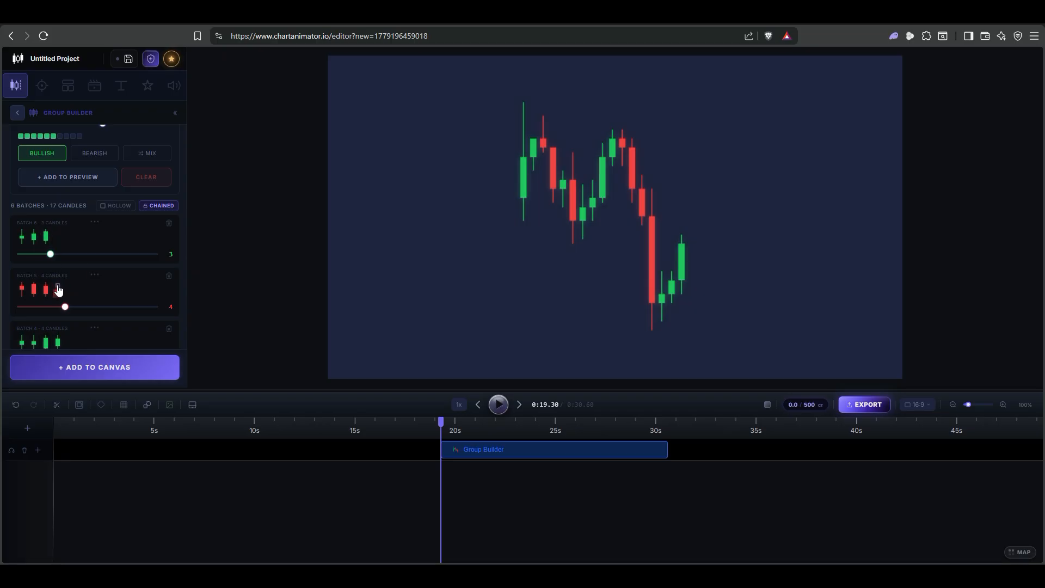
left_click(58, 288)
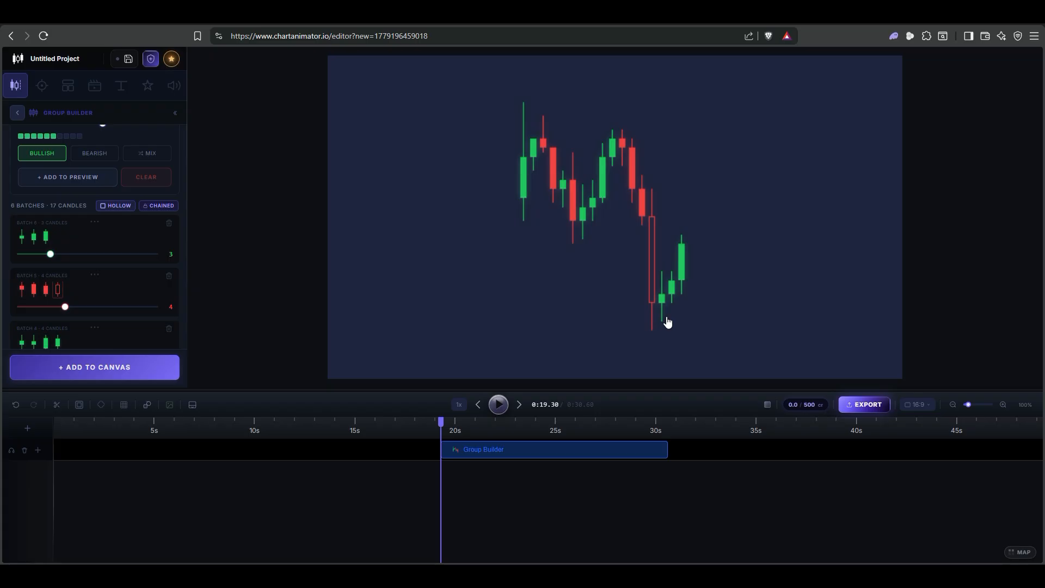
left_click(59, 289)
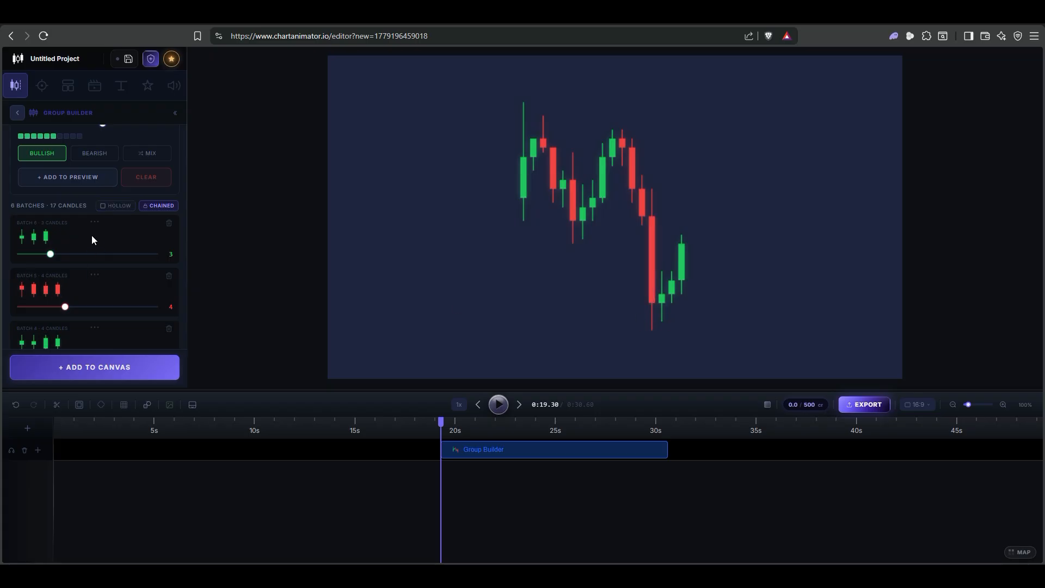
Step: Reorder the batches by moving batch 6 below batch 5 and batch 4 below batch 3, and add three candles to the newest batch
left_click_drag(92, 221, 104, 304)
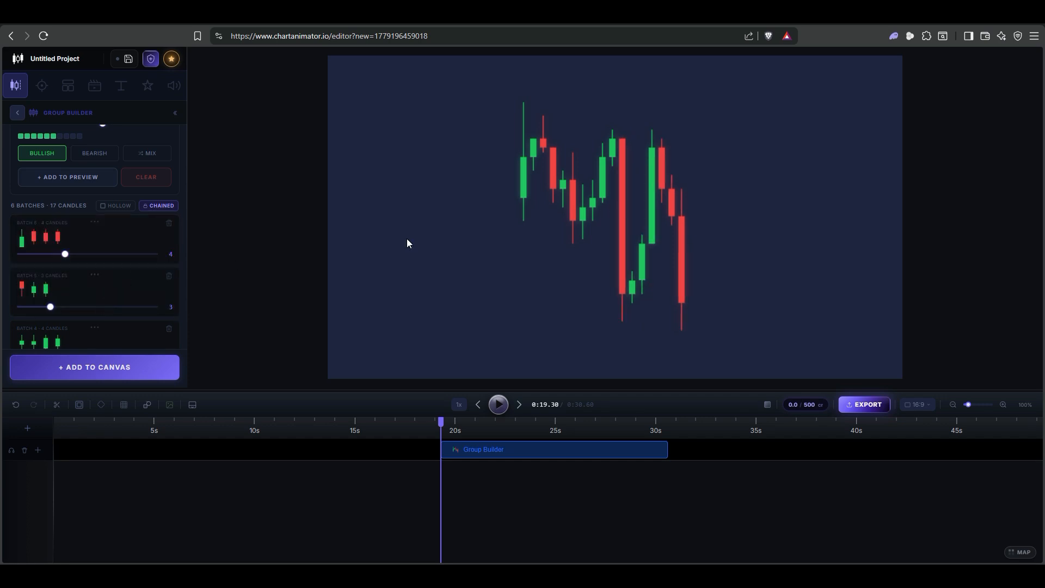
left_click_drag(98, 275, 100, 306)
scroll(97, 289, "down", 1)
left_click_drag(91, 255, 101, 318)
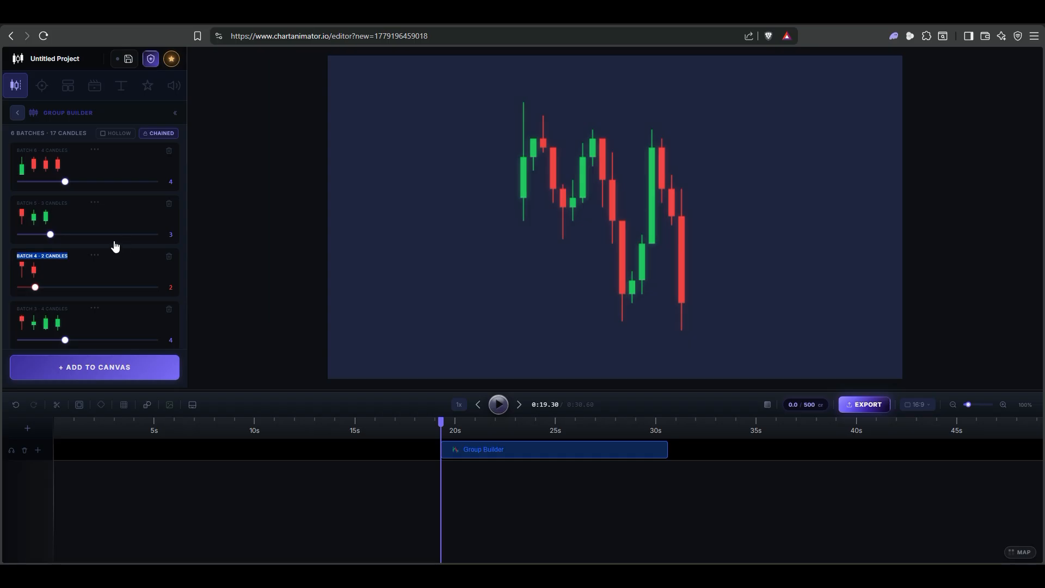
scroll(110, 236, "up", 1)
left_click_drag(65, 254, 110, 256)
Step: Examine the global candle colours, opening and closing the custom colour picker for bearish candles
scroll(112, 261, "down", 3)
scroll(113, 263, "down", 1)
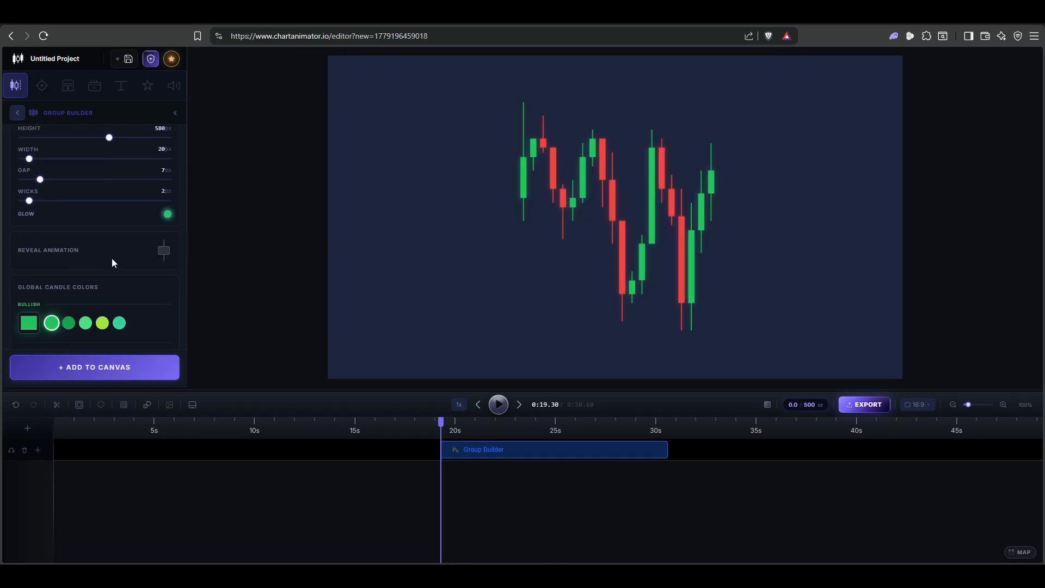
scroll(152, 254, "down", 1)
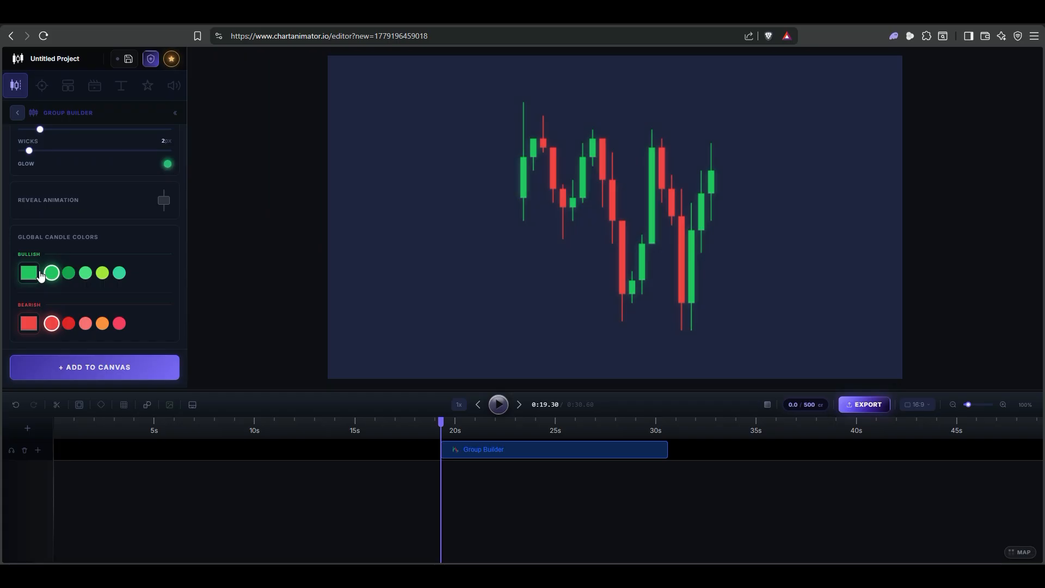
left_click(29, 324)
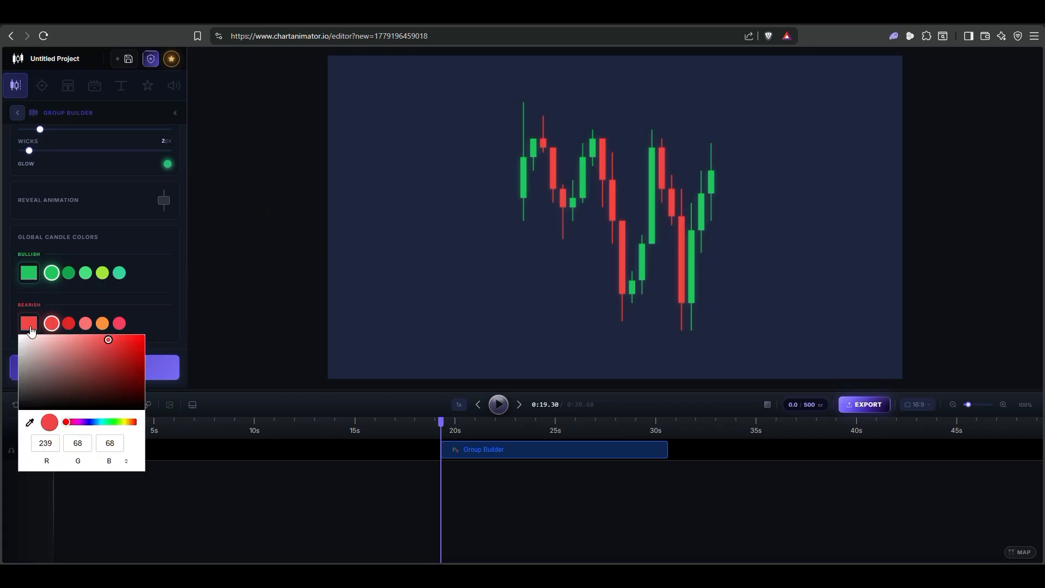
left_click(141, 294)
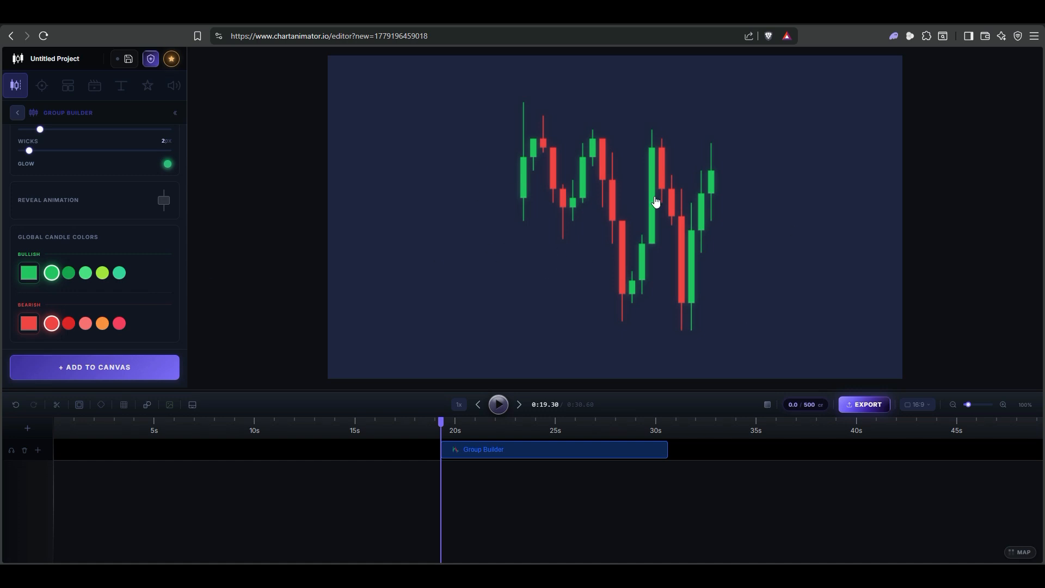
Step: Enable the reveal animation for the candle group and play a short preview of it
left_click(163, 201)
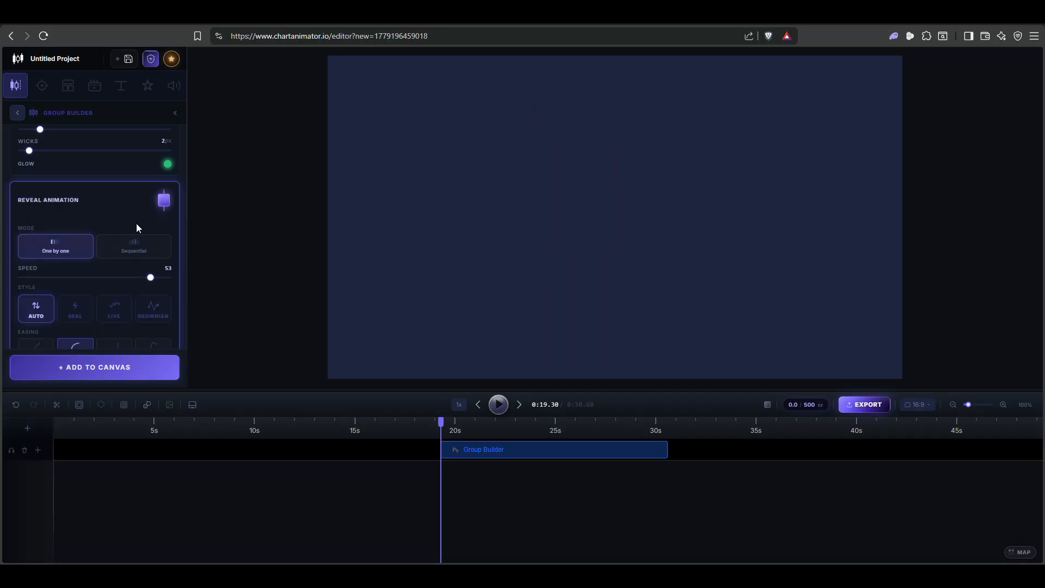
left_click(499, 405)
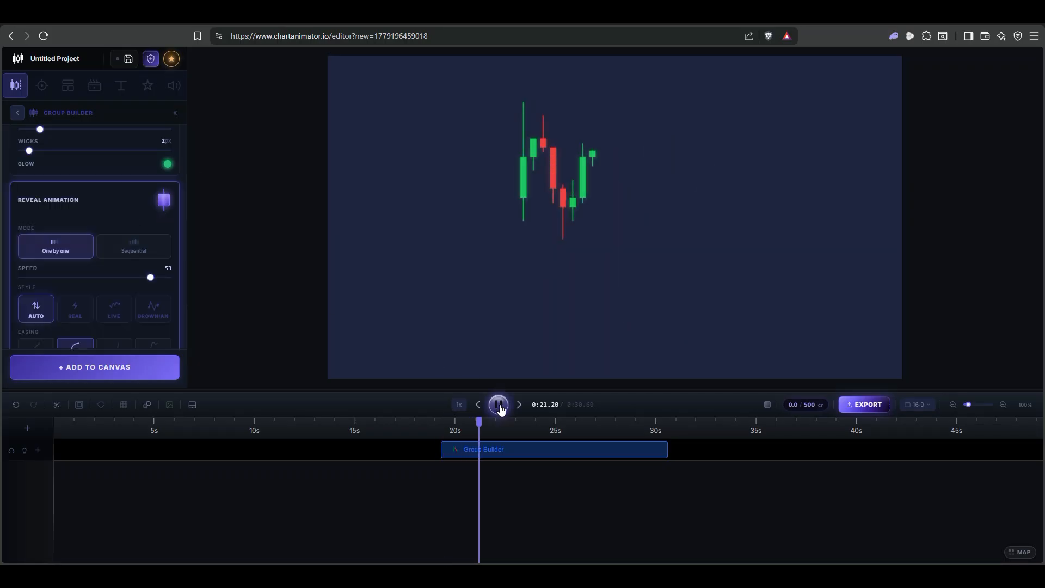
left_click(498, 404)
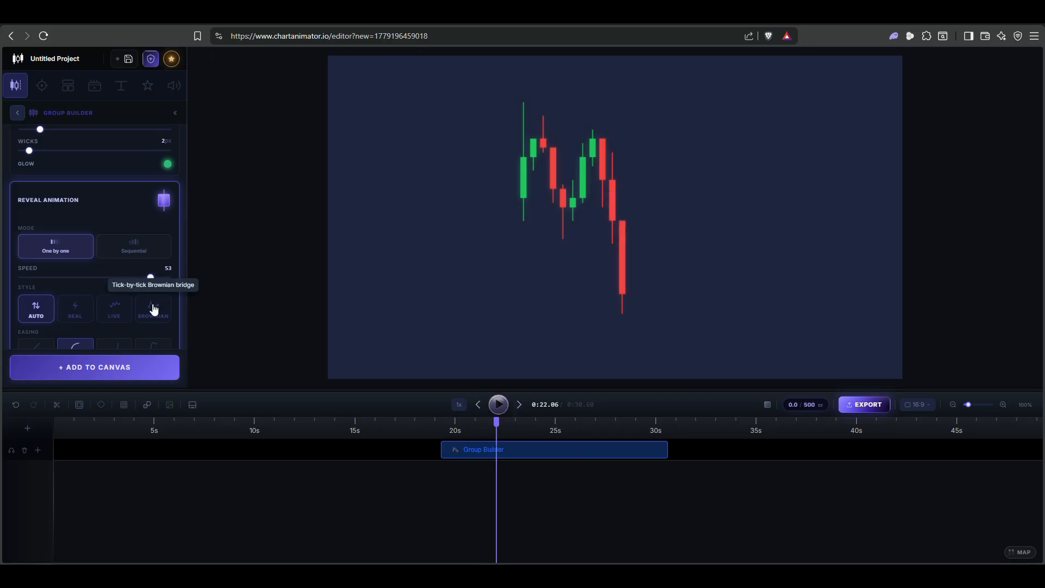
scroll(152, 304, "down", 1)
scroll(154, 306, "up", 1)
Step: Set the reveal mode to Sequential and preview it from near the start of the clip
left_click_drag(497, 417, 450, 427)
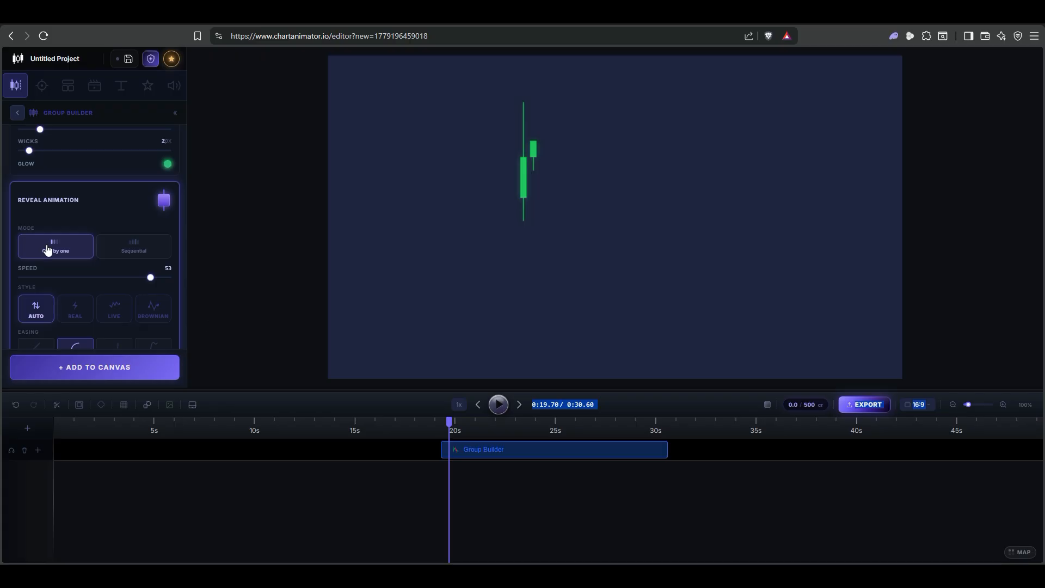
left_click(139, 251)
left_click(498, 405)
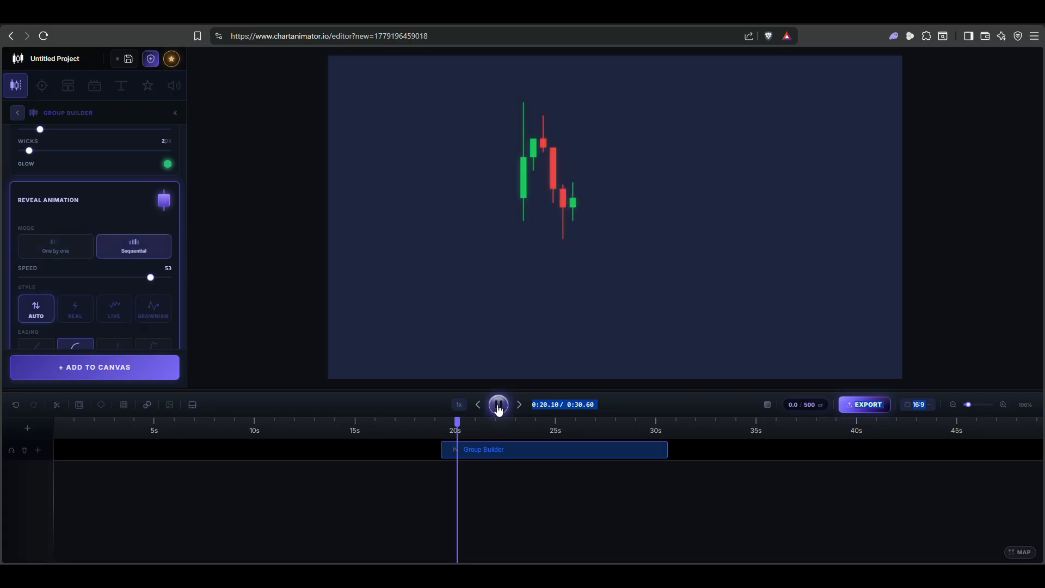
left_click(498, 406)
Step: Set the reveal mode to One by one and preview it from near the start of the clip
left_click(66, 253)
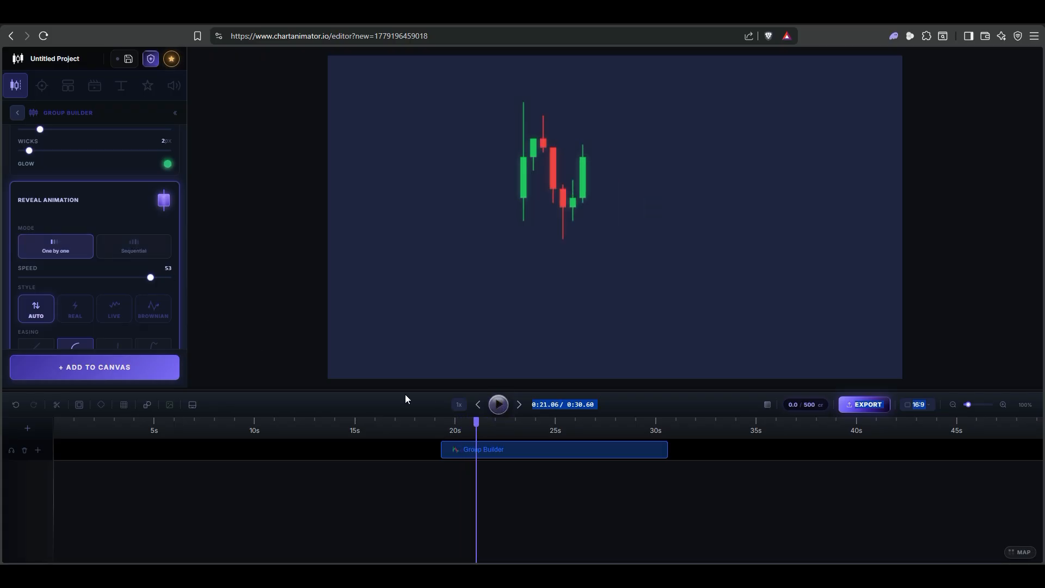
left_click(449, 430)
left_click(498, 404)
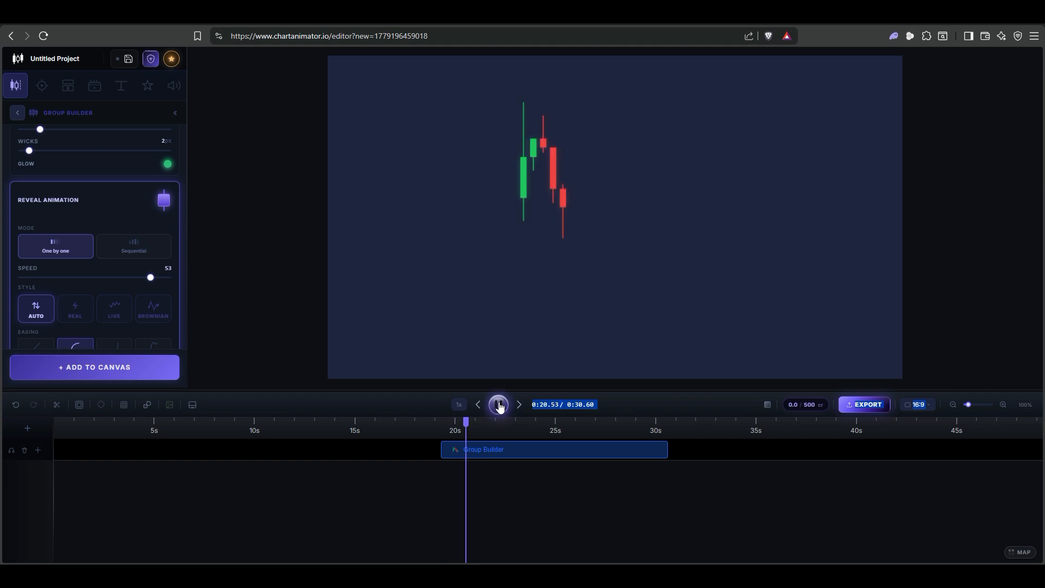
left_click(498, 405)
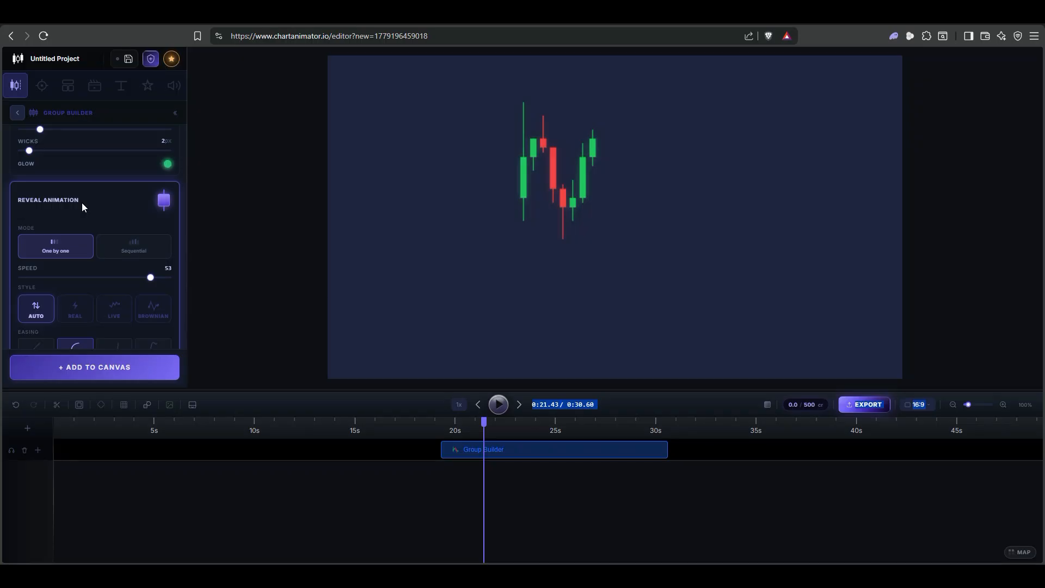
Step: Lower the reveal speed to 12 and briefly preview the animation
scroll(136, 211, "down", 1)
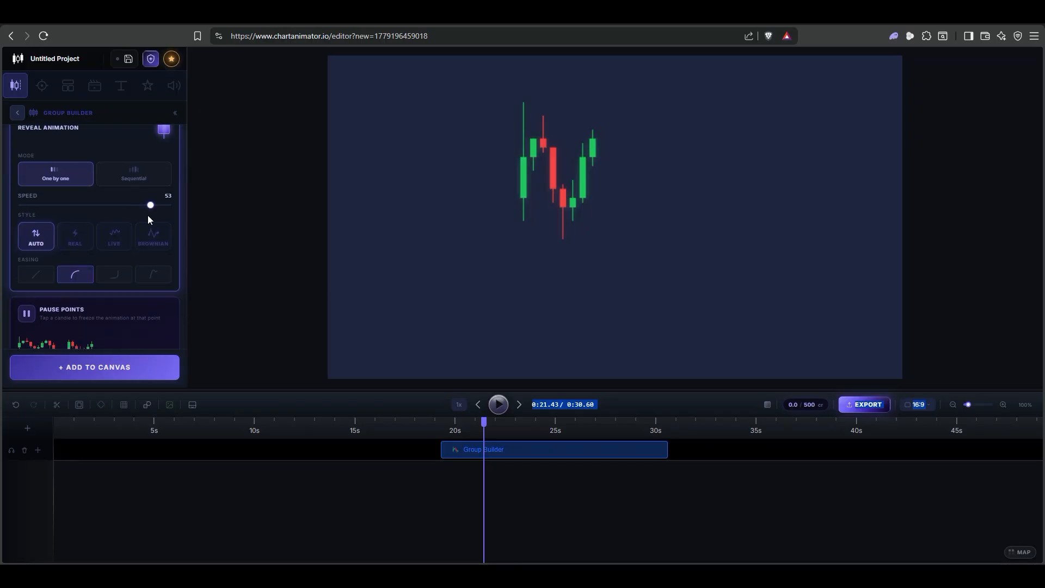
left_click_drag(150, 209, 48, 205)
left_click(497, 404)
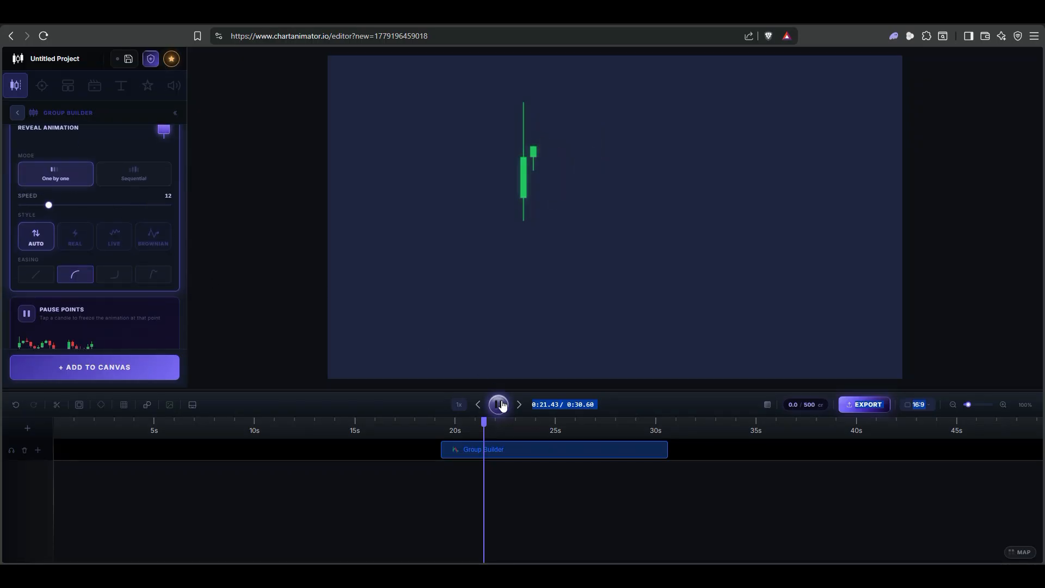
left_click(498, 404)
Step: Set the reveal style to Brownian and preview it from near the start of the clip
left_click(450, 430)
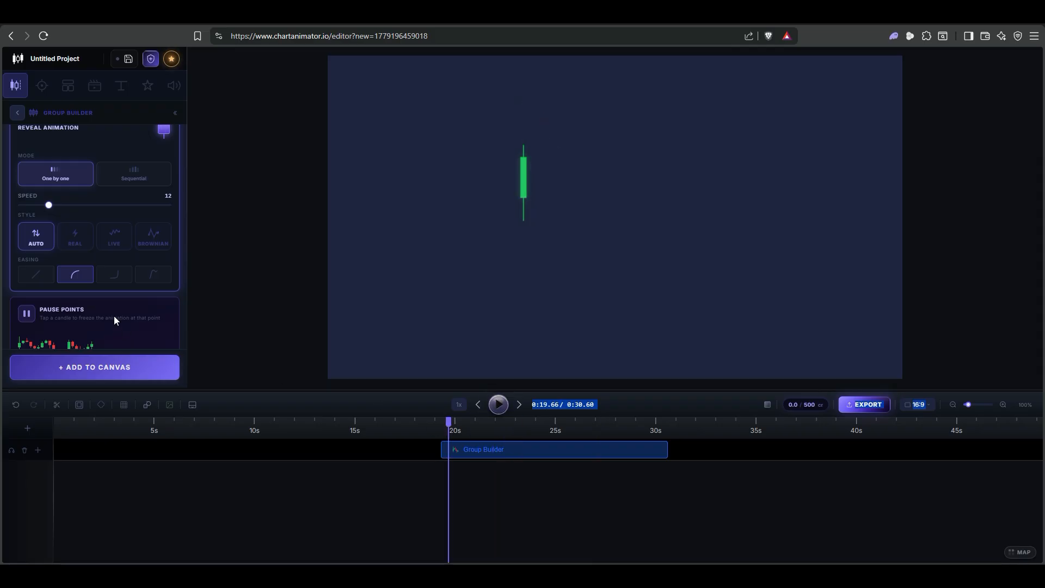
left_click(154, 238)
left_click(498, 406)
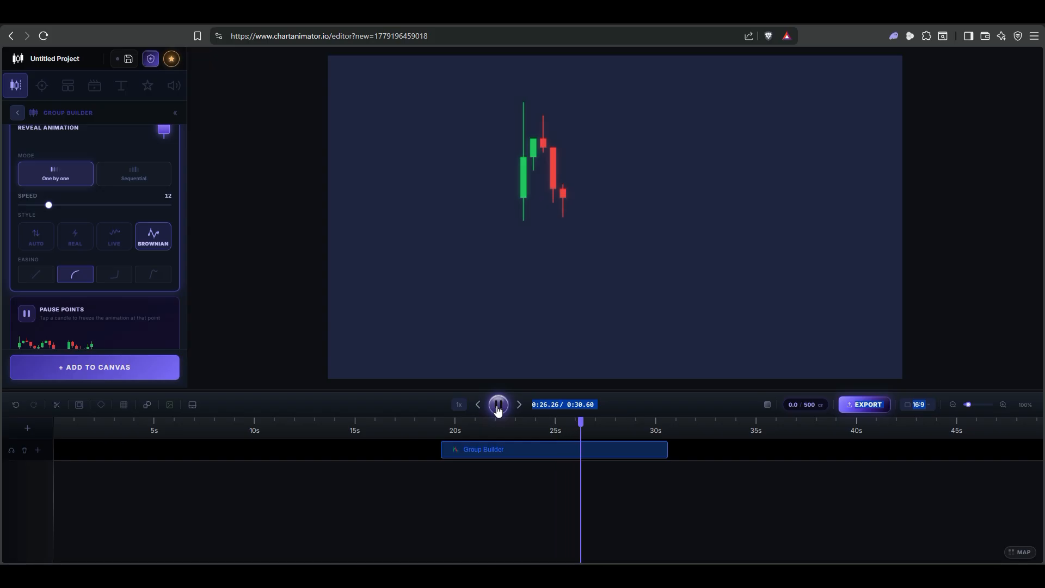
left_click(498, 405)
Step: Set the reveal speed to 31, extend the Group Builder clip to end at 0:38.60, and preview the animation
left_click_drag(49, 209, 96, 205)
left_click_drag(600, 426, 490, 426)
left_click(498, 405)
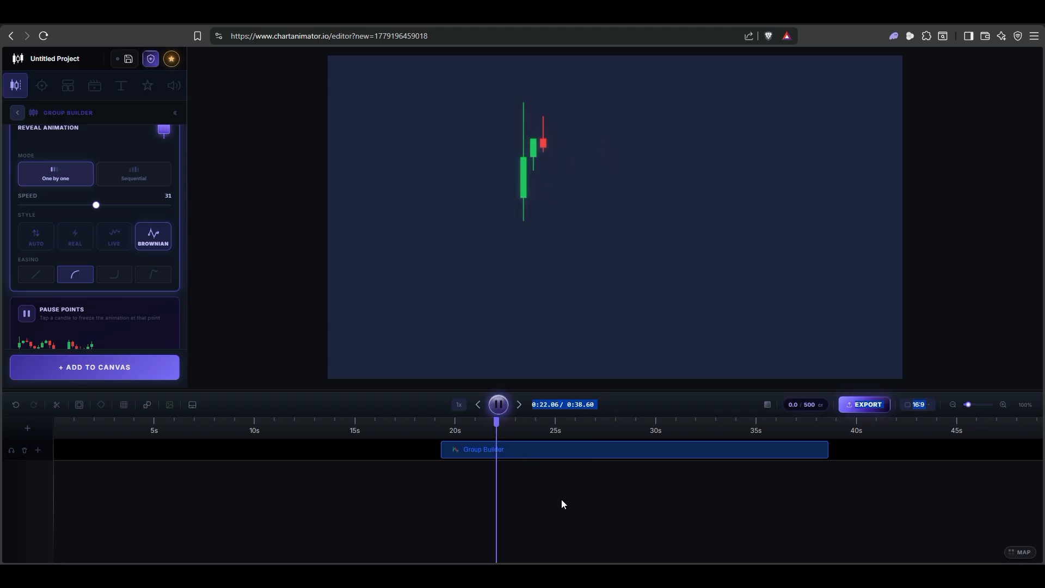
left_click(498, 406)
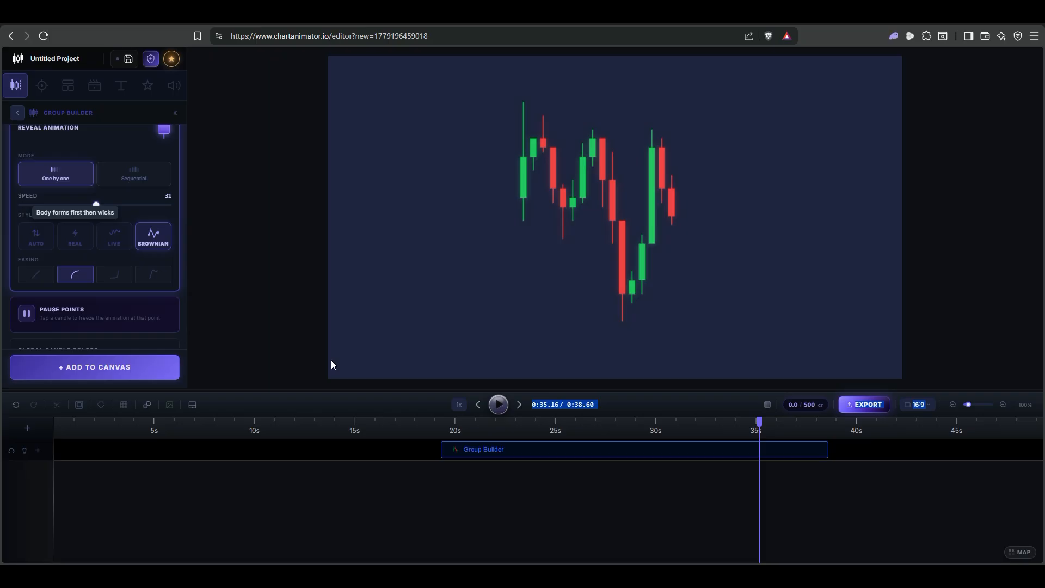
Step: Select the candle group on the canvas and scrub through its reveal animation to about 0:35 and back to about 0:22
left_click(509, 433)
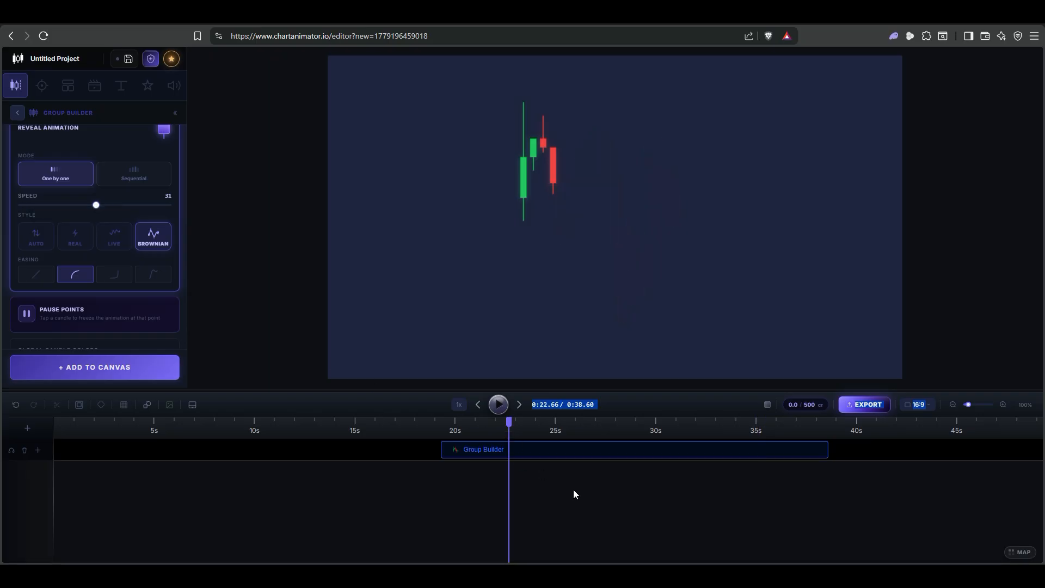
left_click(613, 403)
left_click_drag(508, 426, 487, 426)
scroll(94, 267, "down", 2)
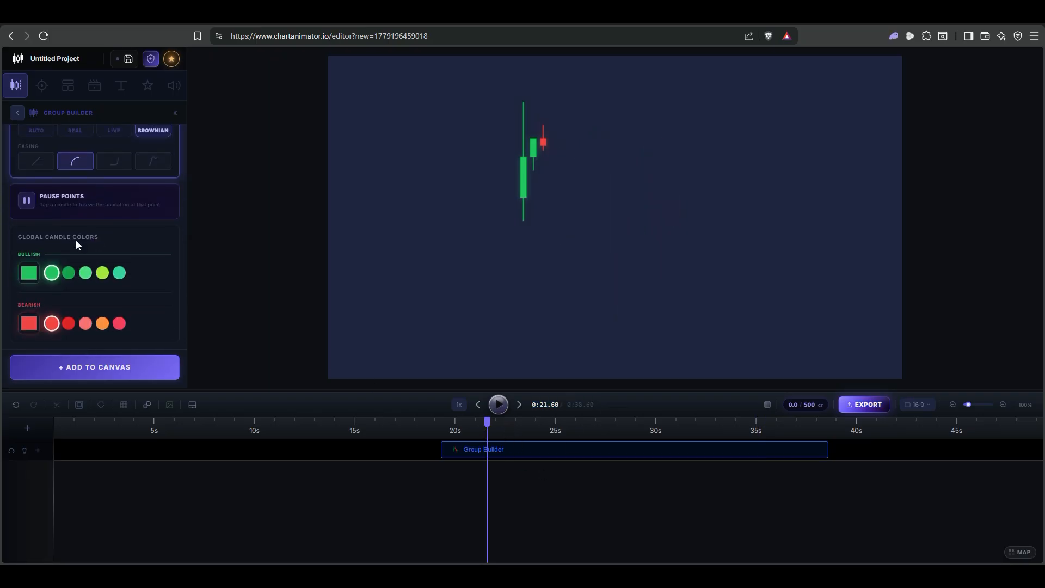
scroll(77, 210, "up", 2)
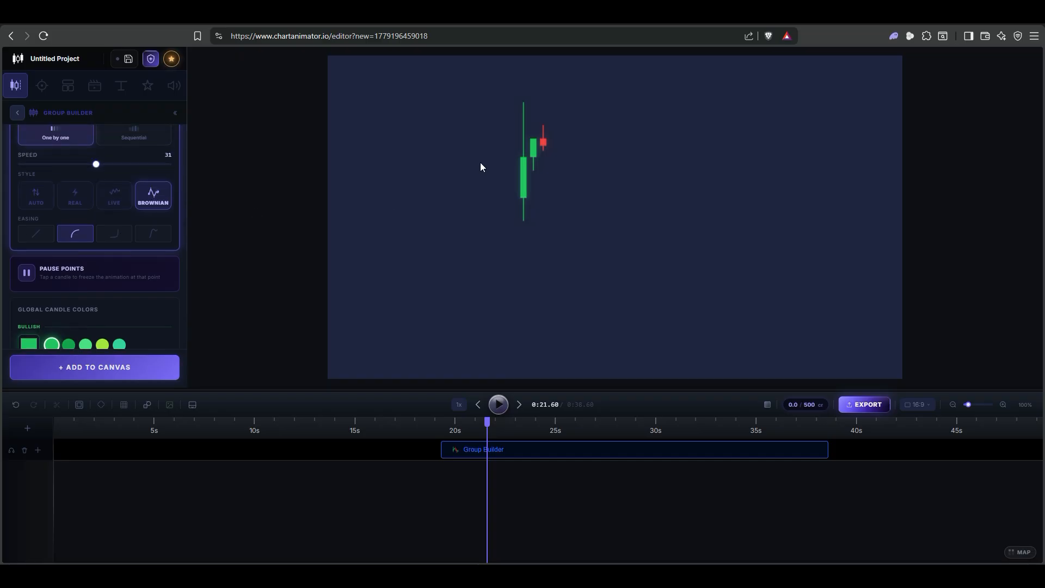
left_click(523, 171)
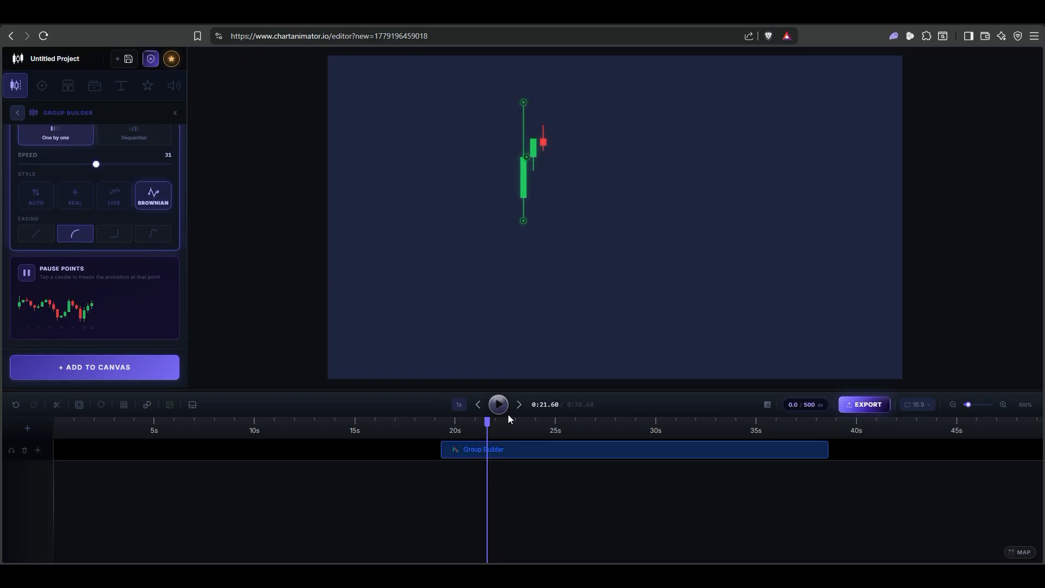
left_click_drag(490, 423, 765, 424)
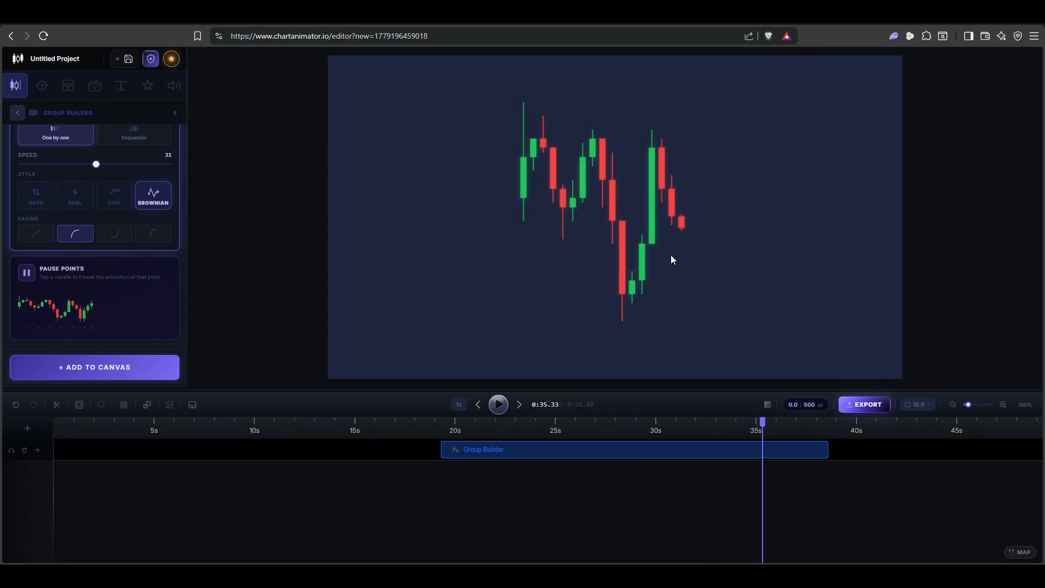
left_click_drag(762, 423, 504, 423)
Step: Raise the reveal speed to 52, preview from near the clip's start, and leave the playhead at about 0:23
scroll(131, 243, "up", 2)
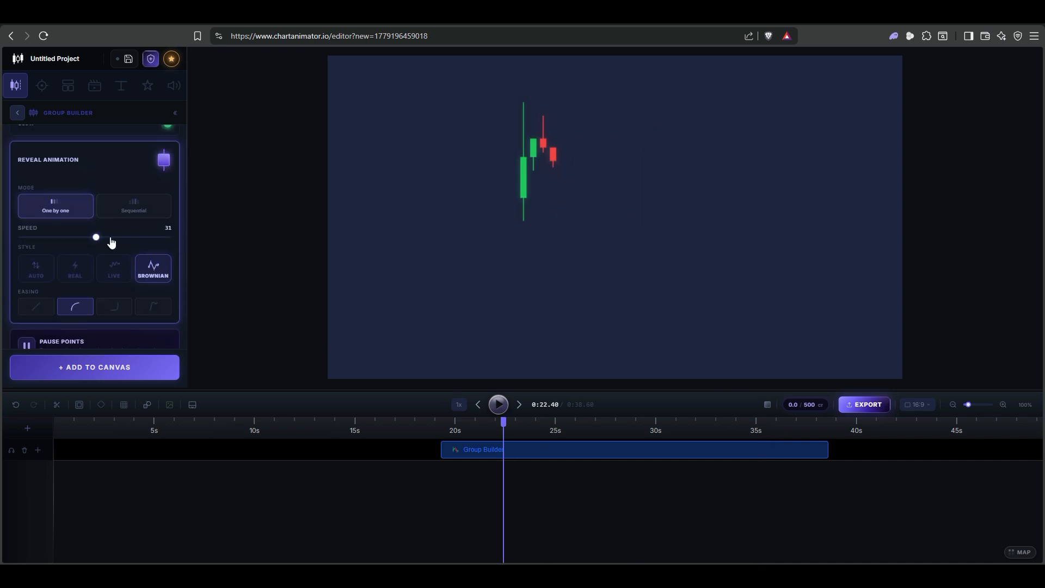
left_click_drag(112, 242, 148, 237)
left_click(498, 405)
left_click_drag(490, 422, 448, 429)
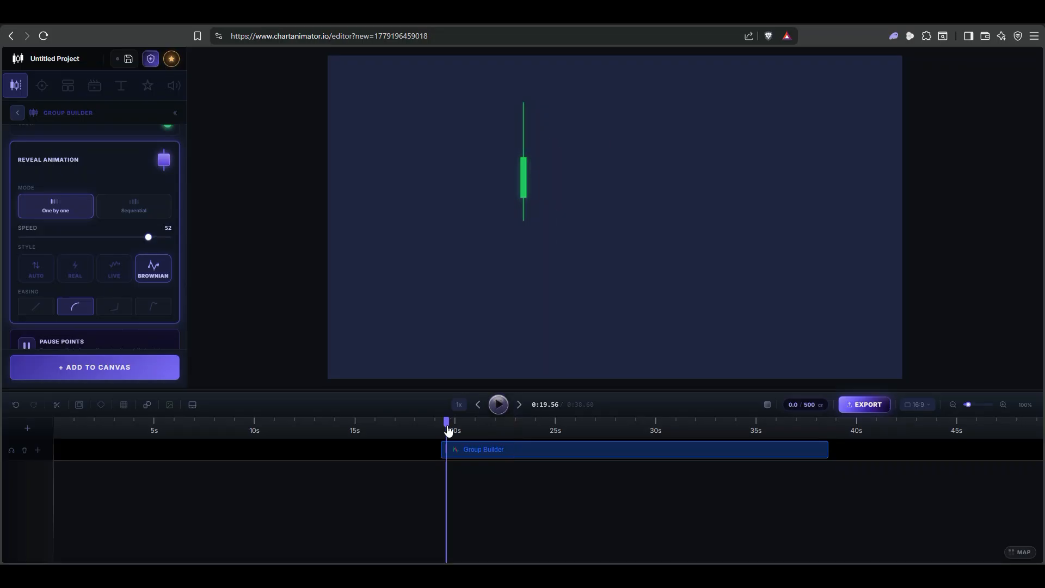
left_click(498, 405)
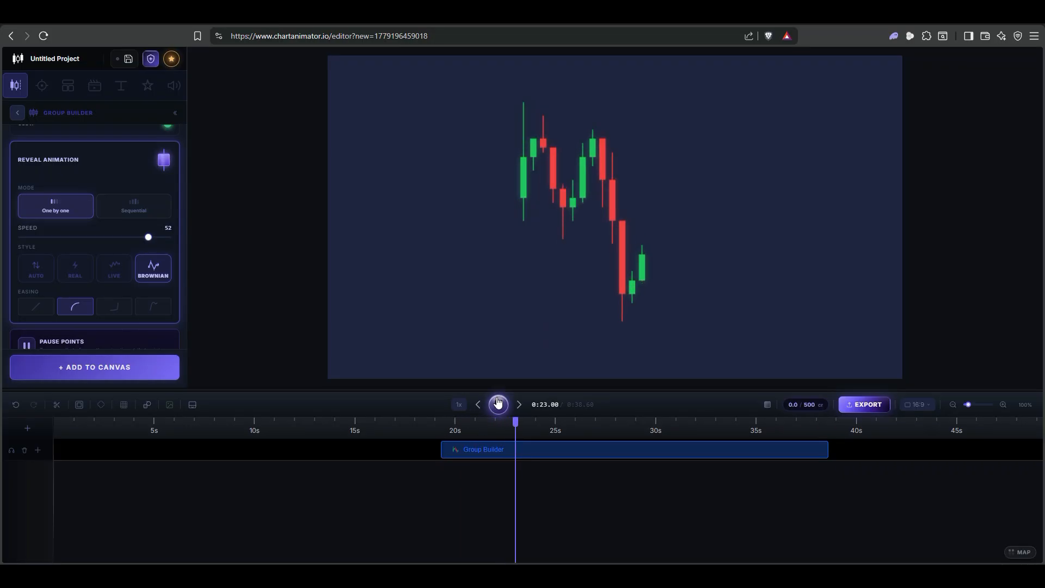
left_click(498, 405)
left_click(518, 425)
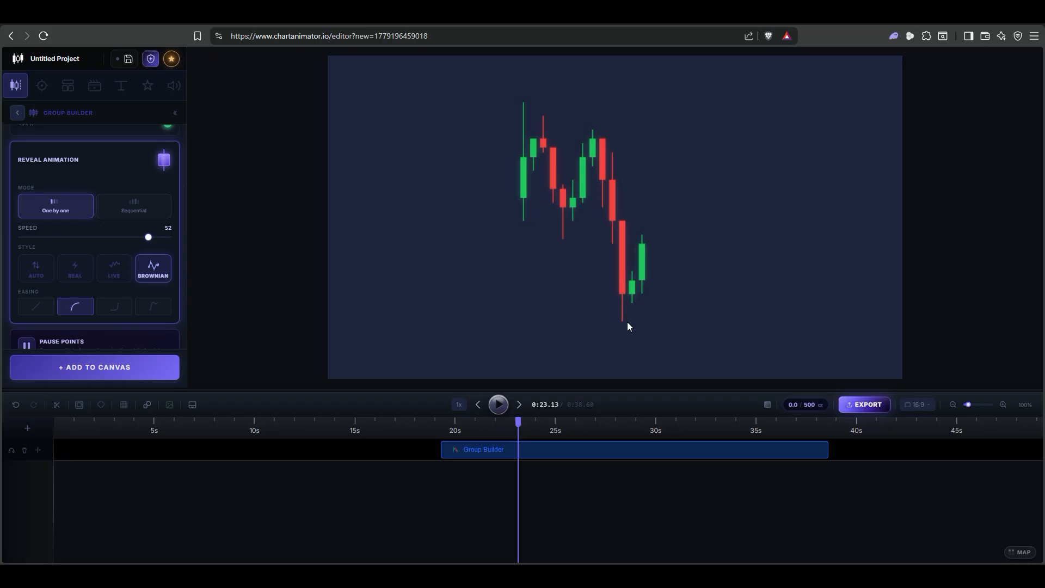
Step: Add a Broadhead arrow at 0:23.13, aim it at the lowest candle, and shorten it from its tail end
left_click(41, 87)
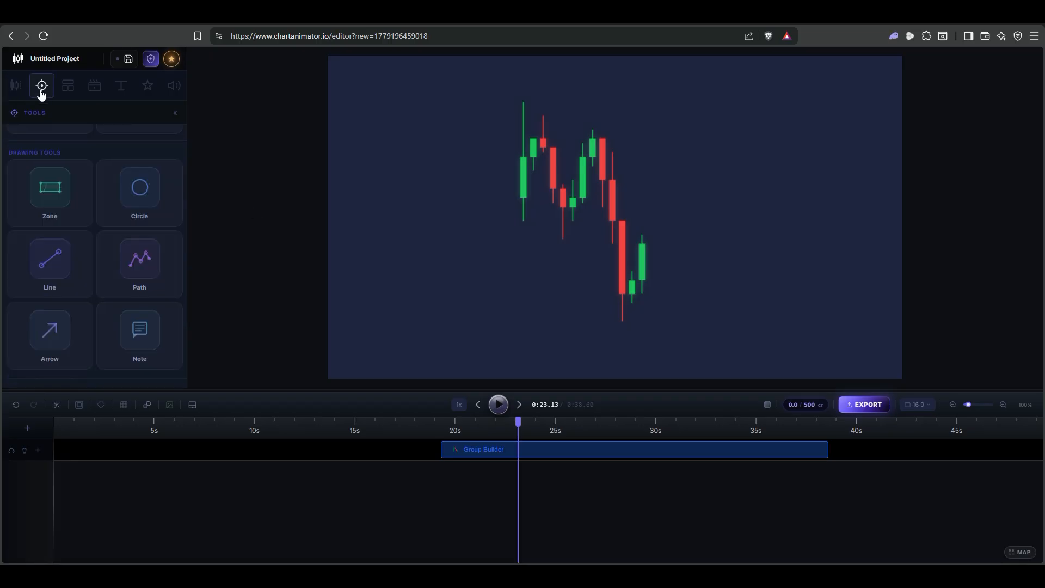
left_click(46, 327)
left_click(79, 370)
left_click_drag(618, 175, 559, 304)
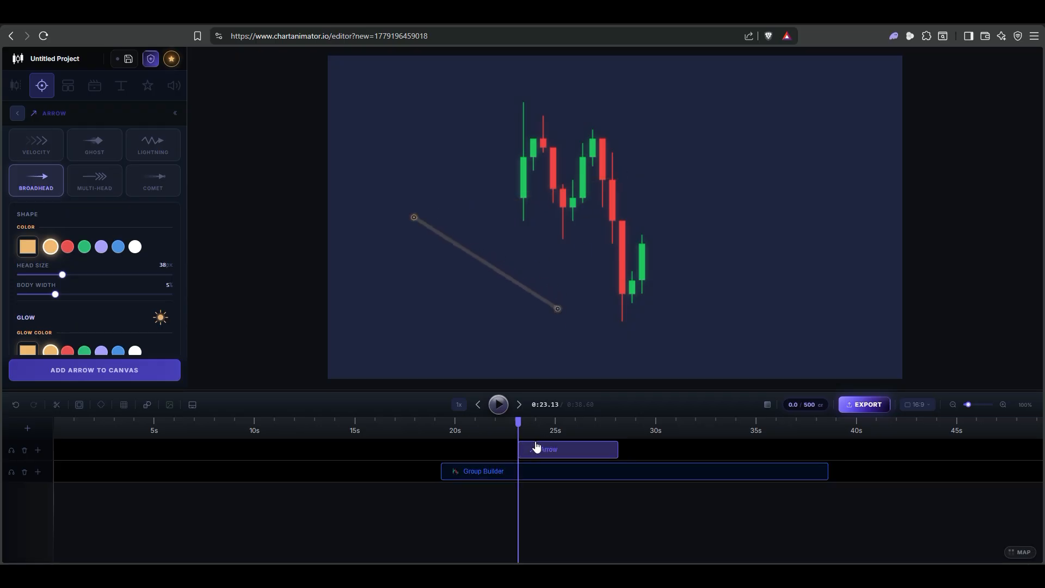
left_click(498, 404)
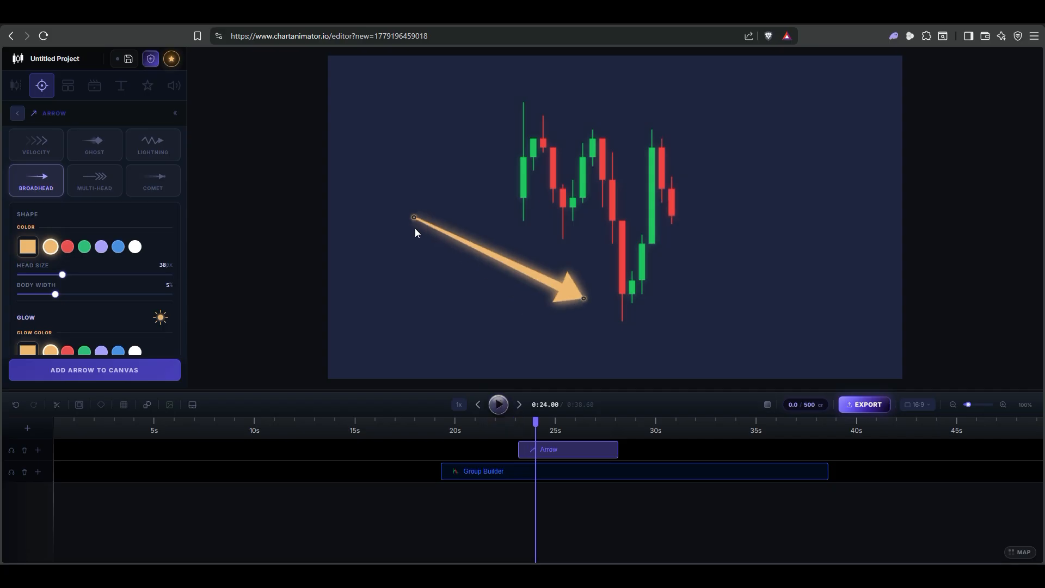
left_click_drag(416, 213, 503, 254)
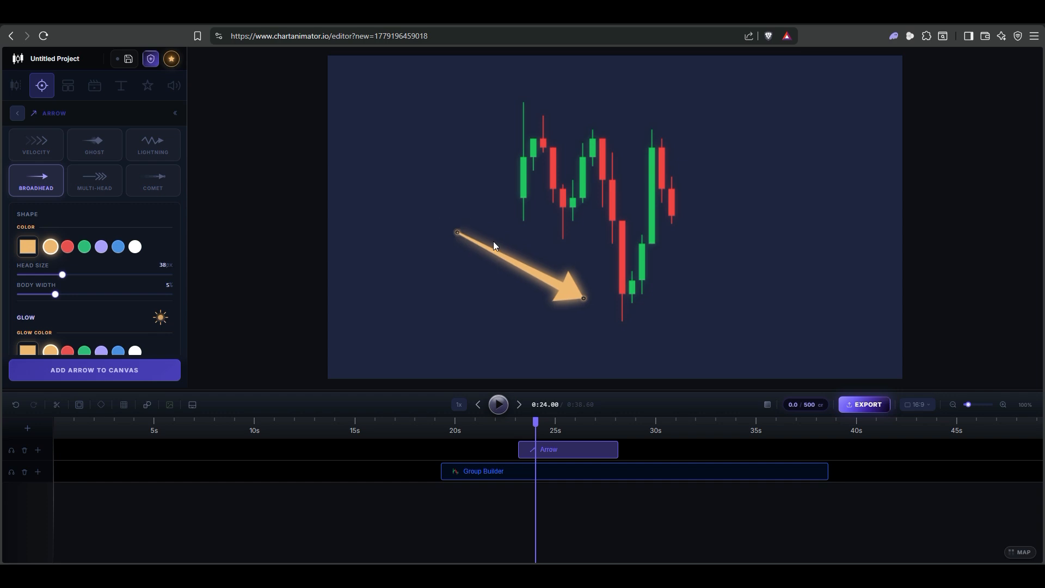
Step: Add a 5-second pause point at candle 11 of the Group Builder sequence
left_click(588, 471)
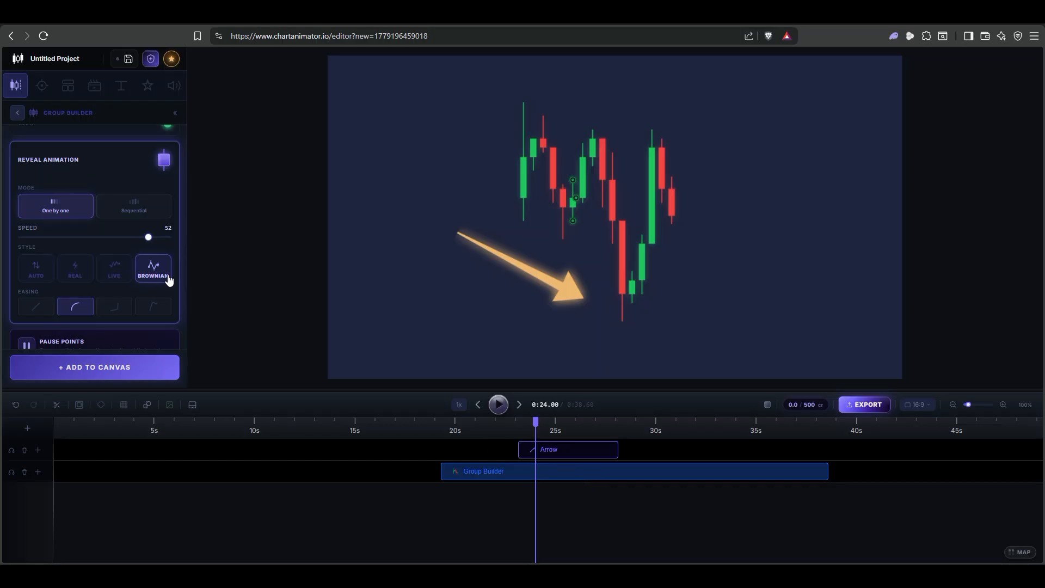
scroll(128, 233, "down", 4)
scroll(127, 232, "up", 2)
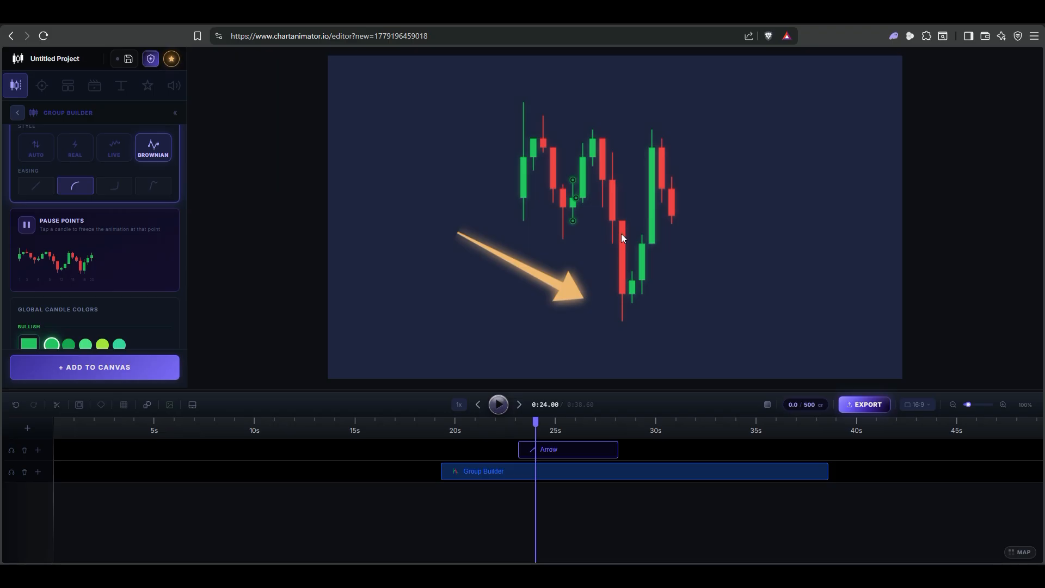
left_click(57, 268)
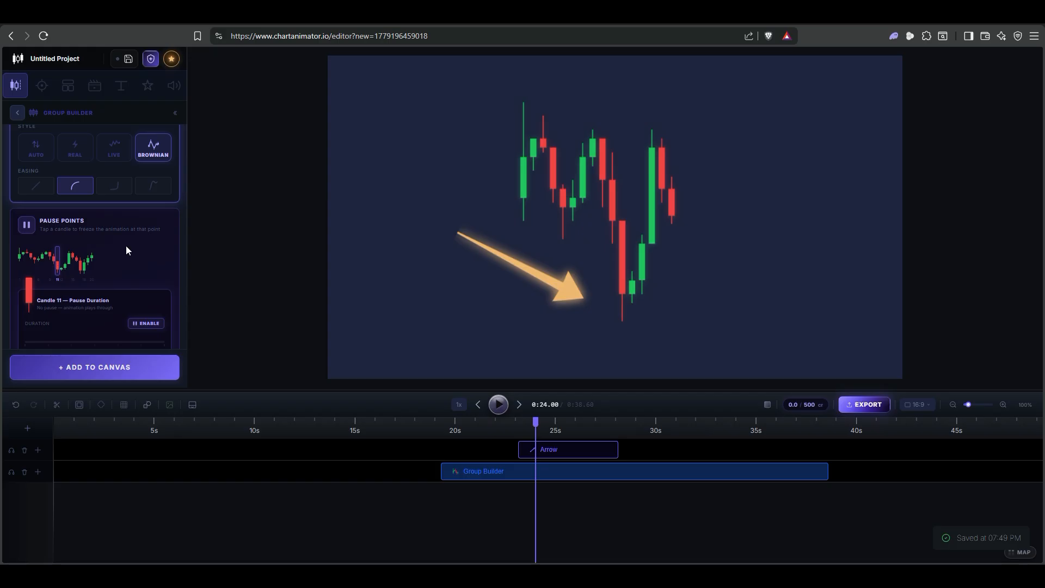
scroll(114, 238, "down", 2)
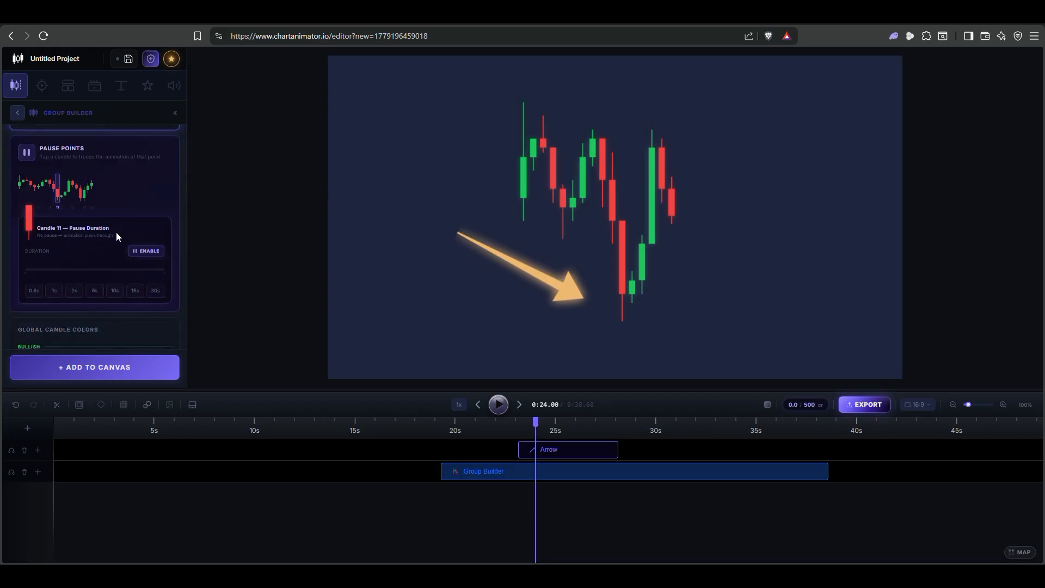
left_click(94, 292)
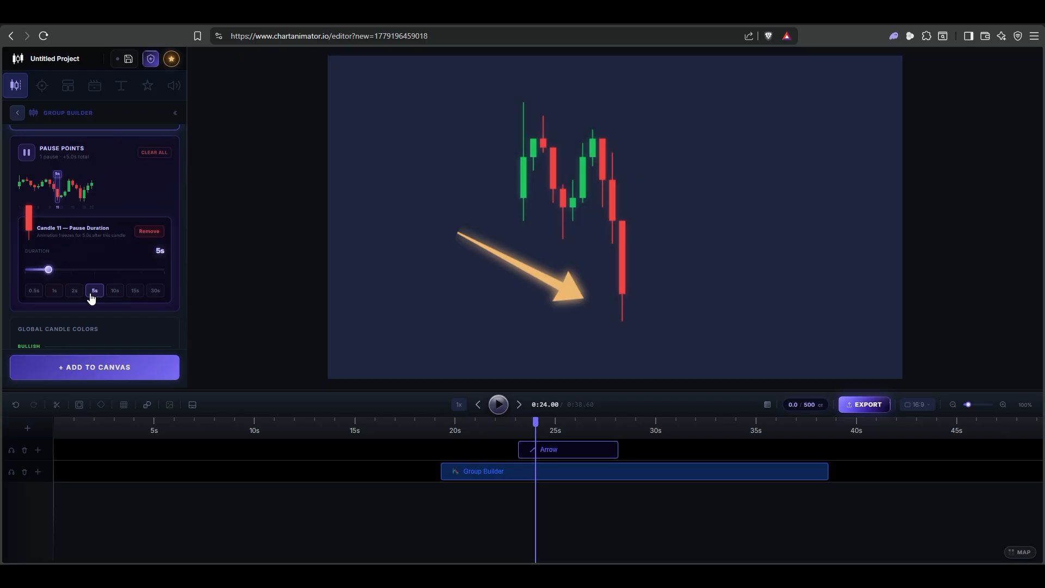
Step: Shift the Arrow clip to start at 0:22.90 and preview the animation from the Group Builder clip's start
left_click_drag(474, 425, 509, 429)
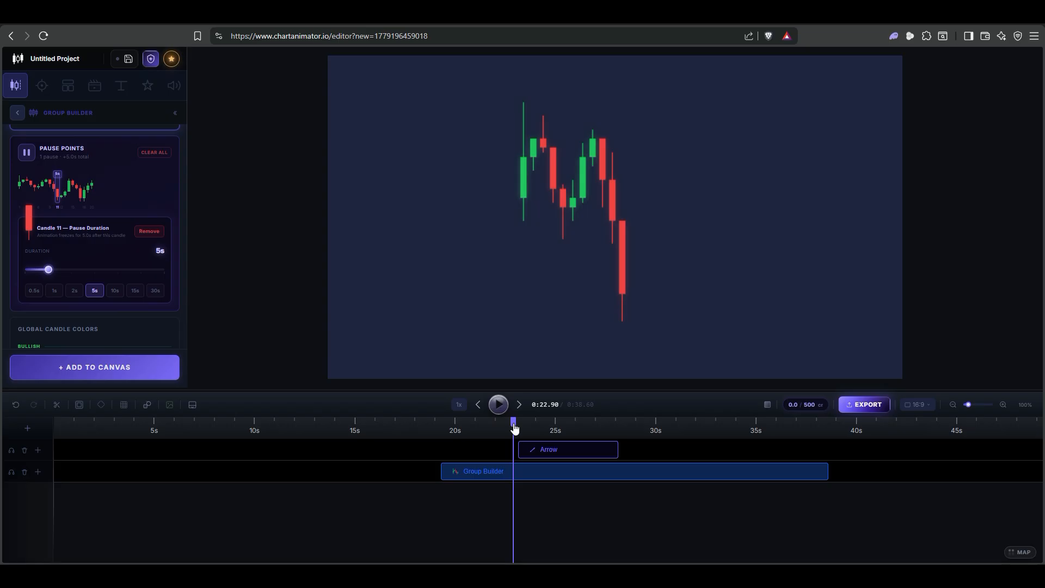
left_click_drag(546, 455, 540, 454)
left_click(552, 493)
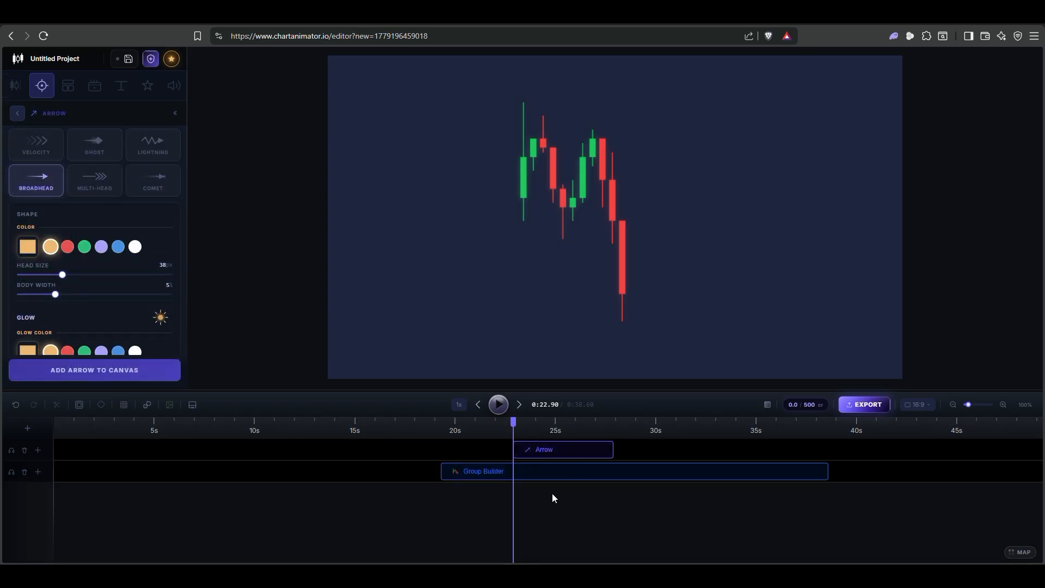
left_click(440, 425)
left_click(496, 407)
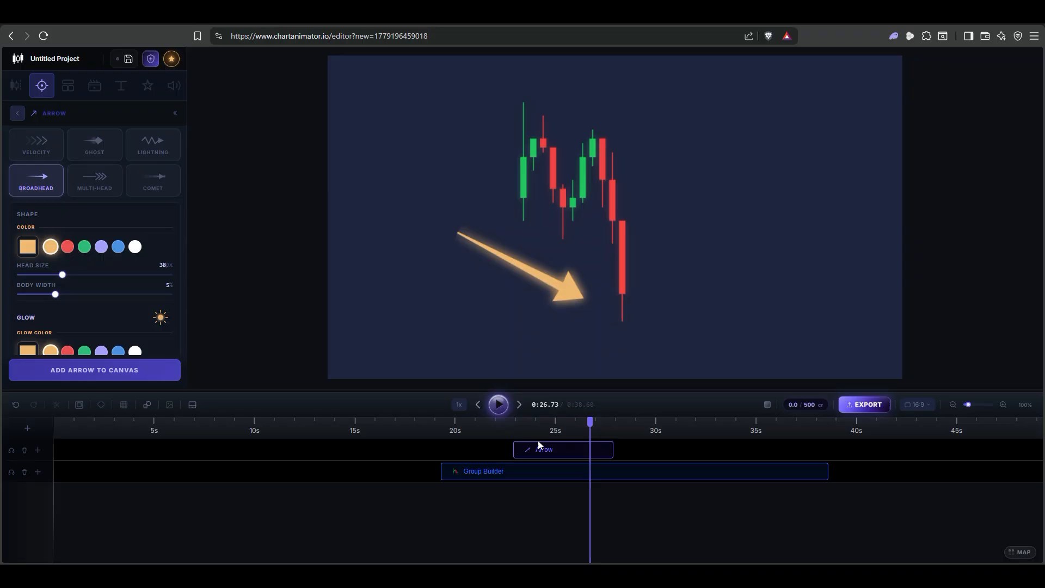
Step: Add a Demand zone at 0:22.90, move it down over the lowest candle's wick, and turn its border off
left_click_drag(590, 422, 513, 423)
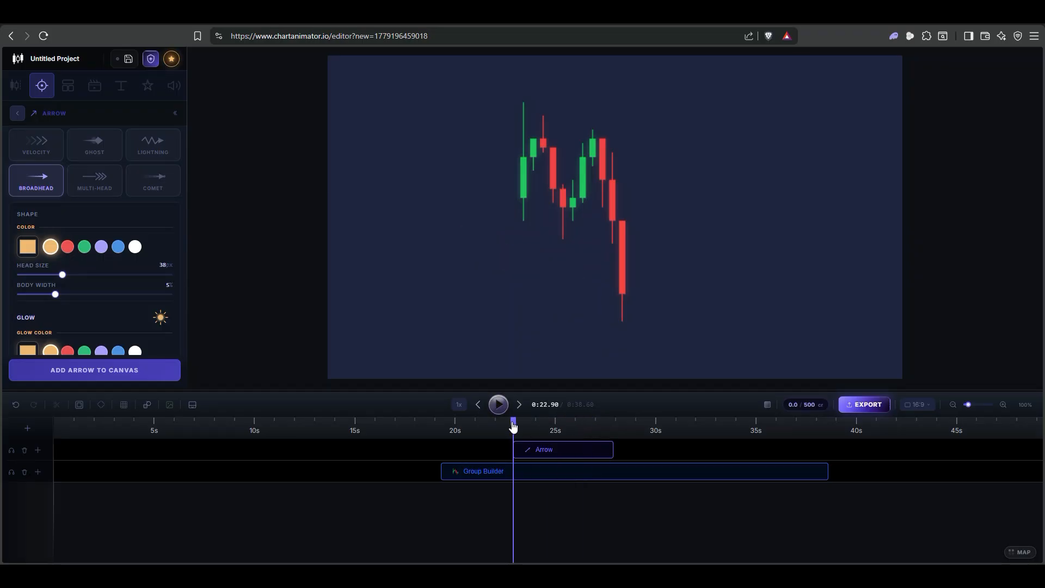
left_click(15, 113)
scroll(96, 207, "down", 3)
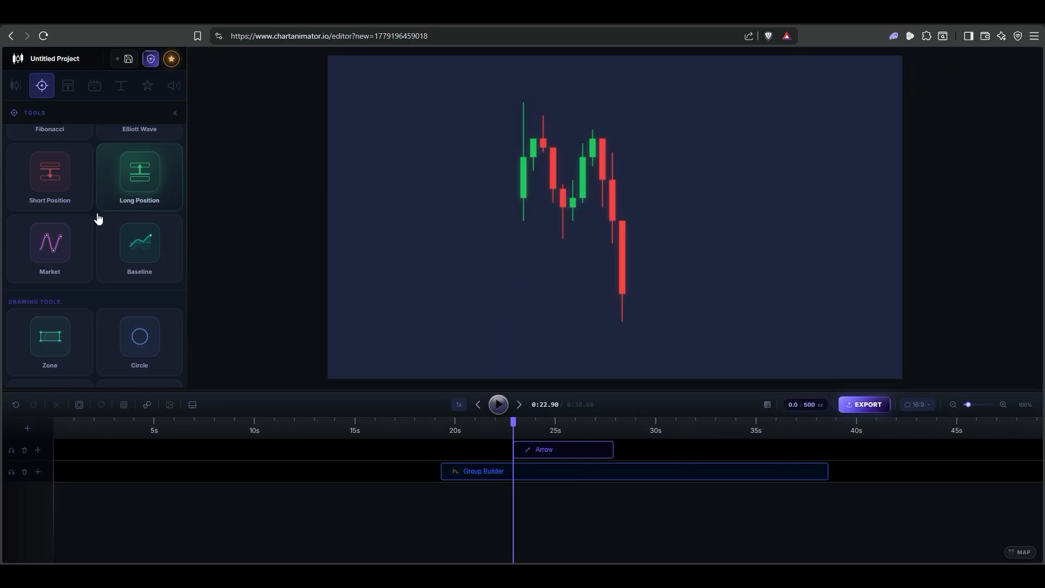
left_click(76, 256)
left_click(71, 157)
left_click(97, 370)
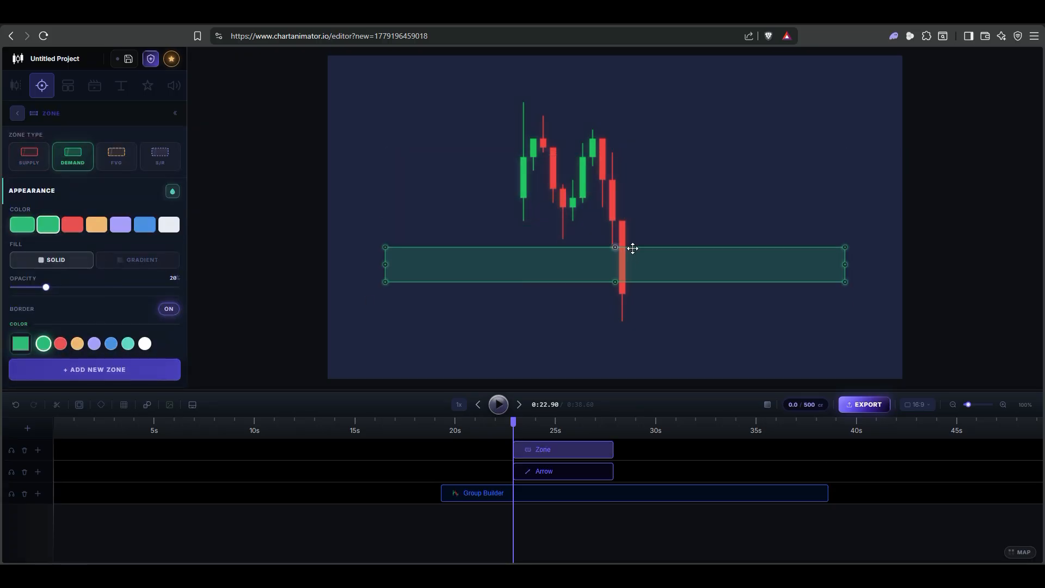
left_click_drag(655, 280, 663, 311)
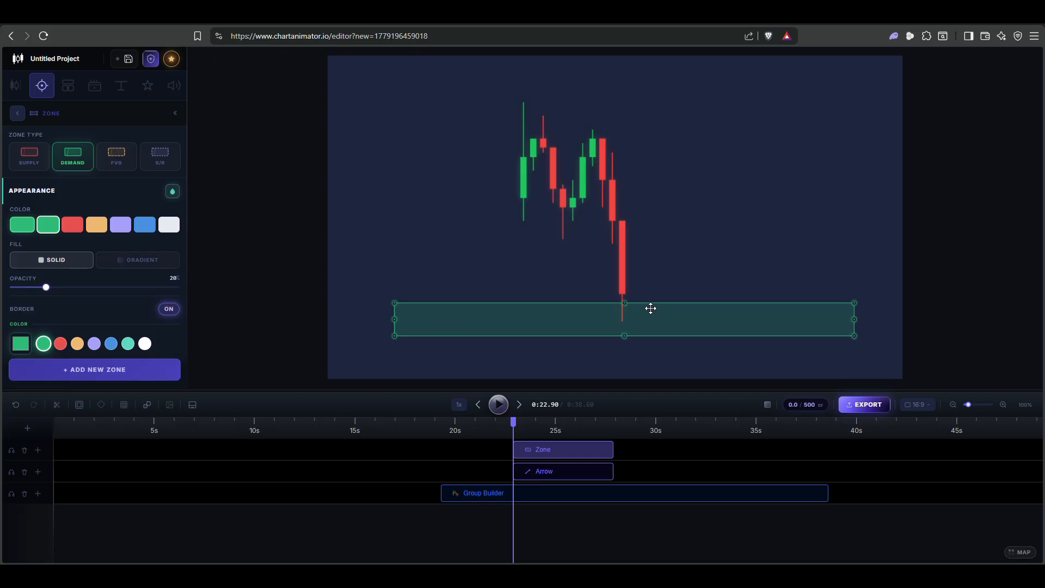
left_click(169, 309)
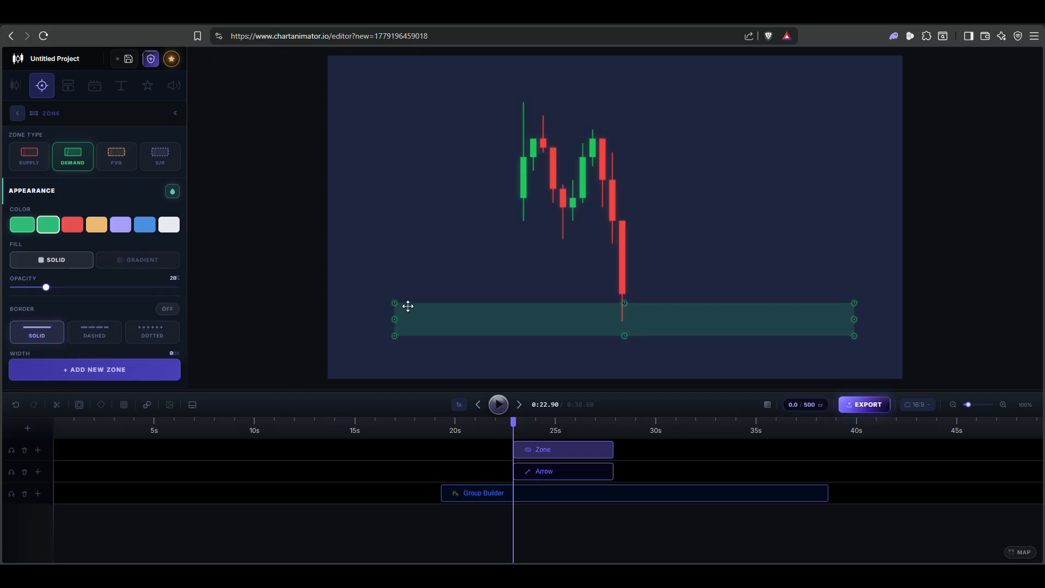
left_click(645, 236)
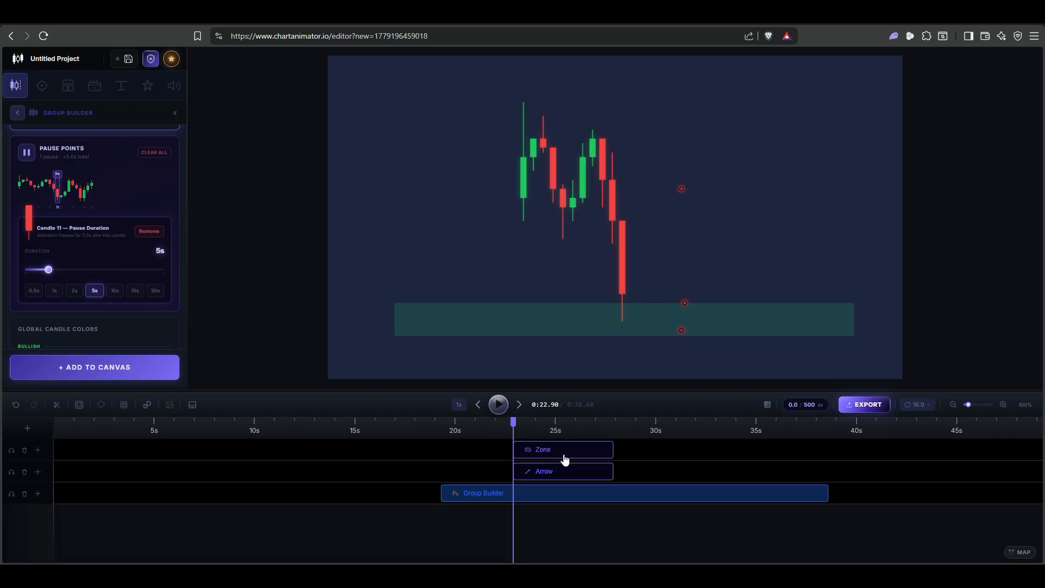
Step: Stretch the Zone clip to run from about 0:19 to 0:39 and look through its border, label and reveal settings
left_click_drag(581, 459, 835, 449)
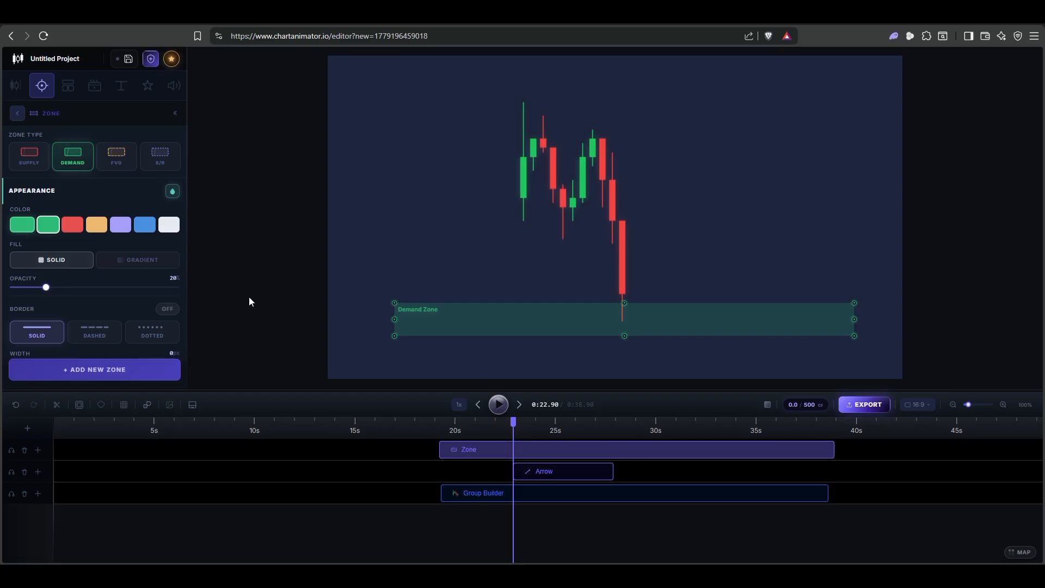
scroll(119, 259, "down", 3)
left_click(170, 348)
scroll(117, 292, "down", 3)
left_click(109, 284)
scroll(109, 283, "down", 1)
scroll(109, 281, "up", 4)
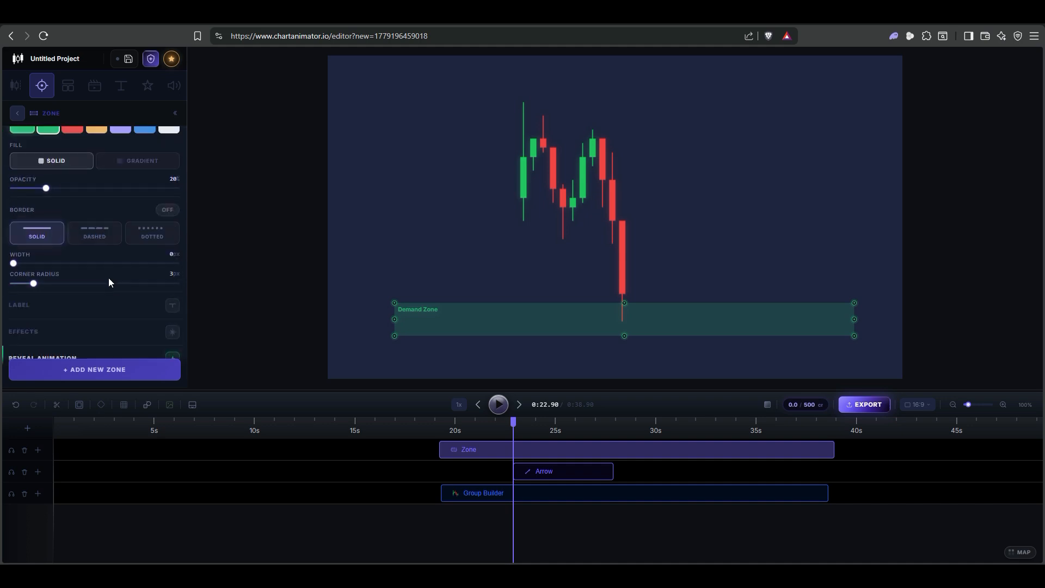
scroll(109, 279, "up", 2)
scroll(109, 279, "down", 2)
Step: Set the Demand Zone label's size to 29 and its text entry to Assemble
left_click(172, 309)
scroll(77, 303, "down", 4)
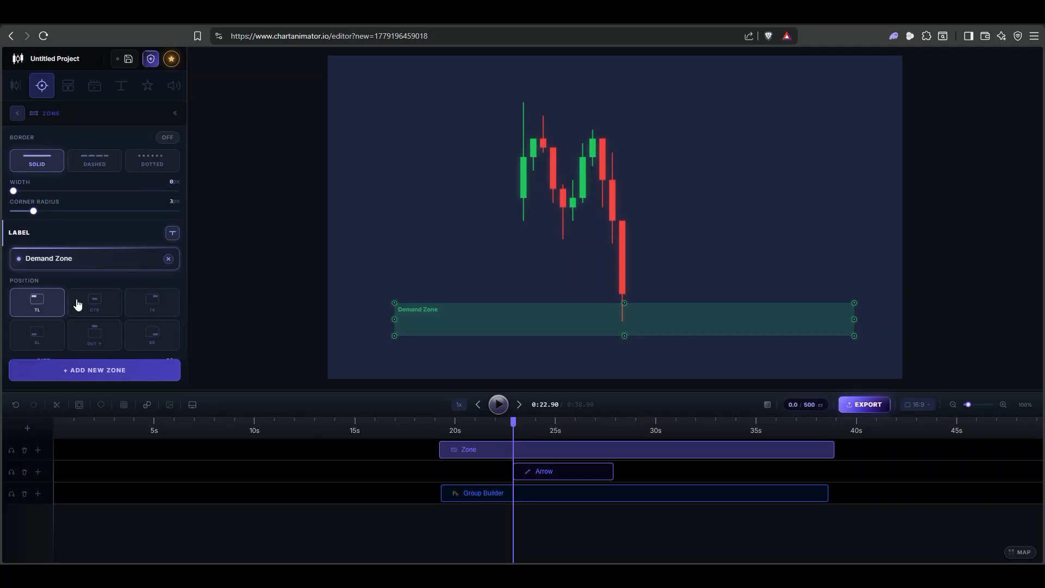
left_click_drag(56, 229, 107, 228)
left_click(150, 285)
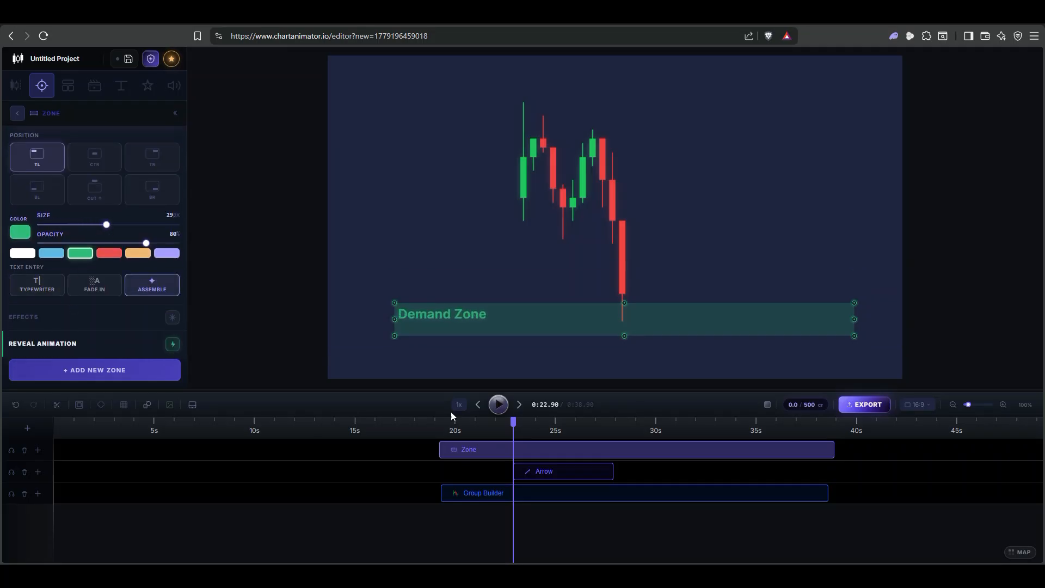
Step: Trim the Zone clip to start at about 0:20.5 and extend the Arrow clip to about 0:38 while previewing the animation
left_click(430, 427)
left_click_drag(440, 446, 467, 446)
key("space")
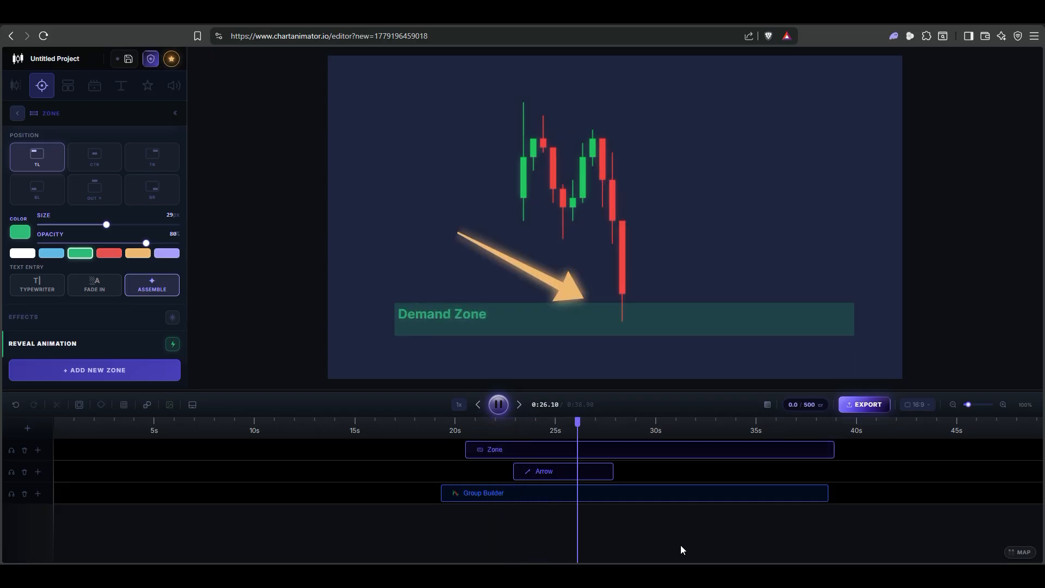
left_click_drag(612, 471, 811, 472)
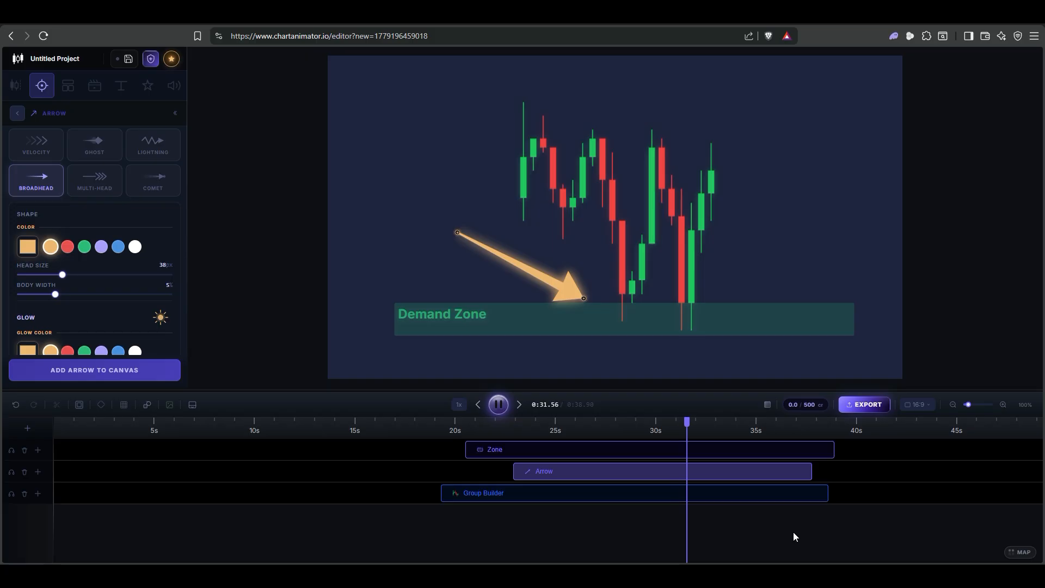
left_click(498, 405)
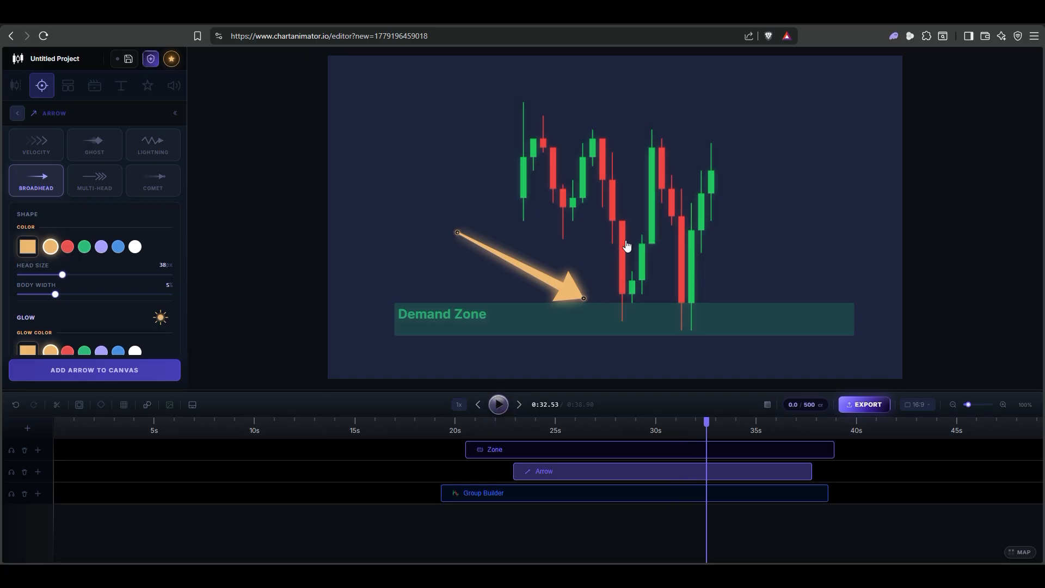
Step: Remove the 5-second pause at candle 11 of the group and give that candle a 1-second pause
left_click(652, 218)
scroll(78, 226, "down", 1)
scroll(77, 224, "up", 1)
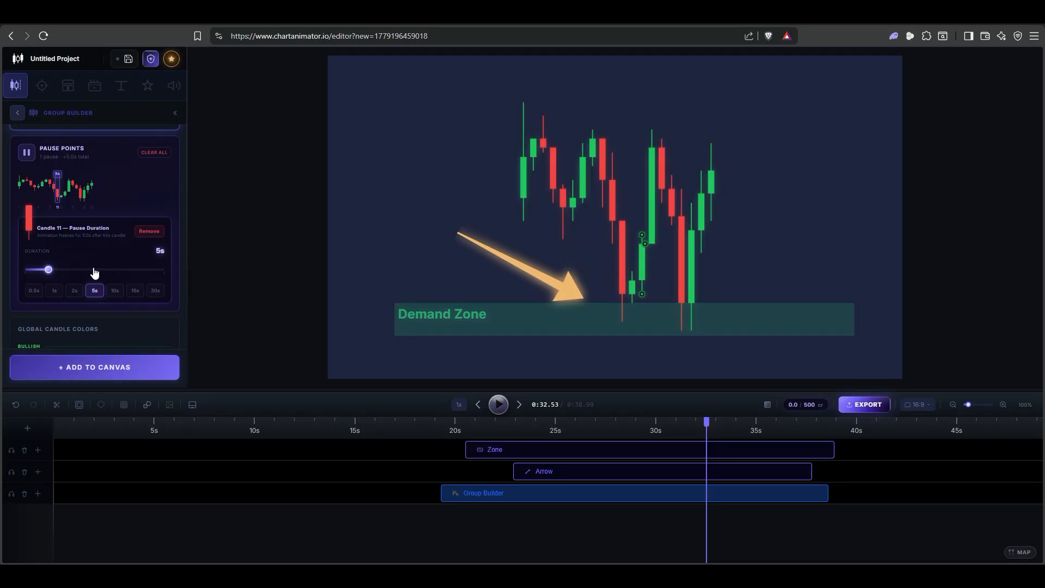
left_click(154, 231)
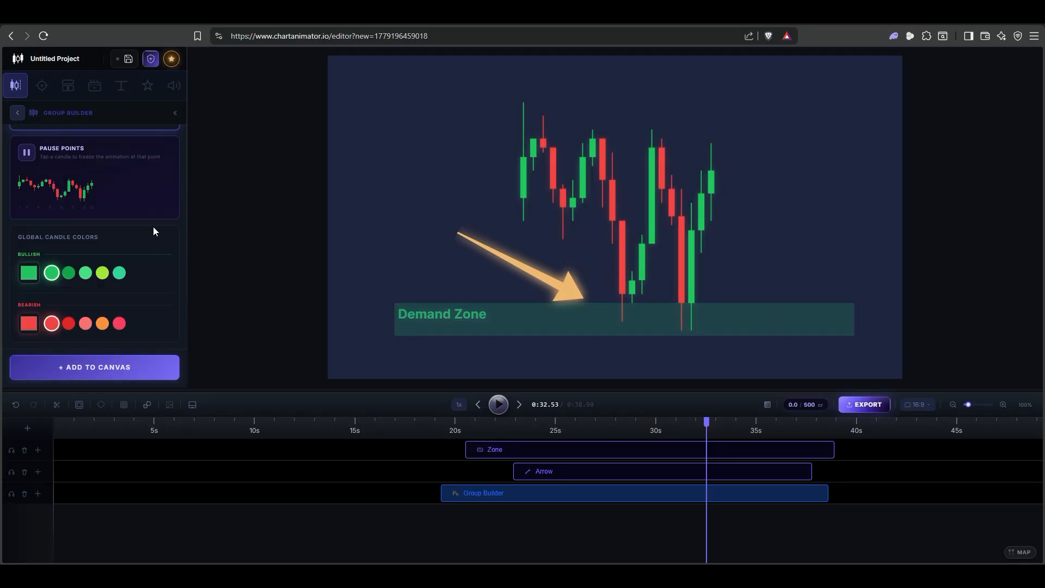
left_click(58, 195)
left_click(55, 291)
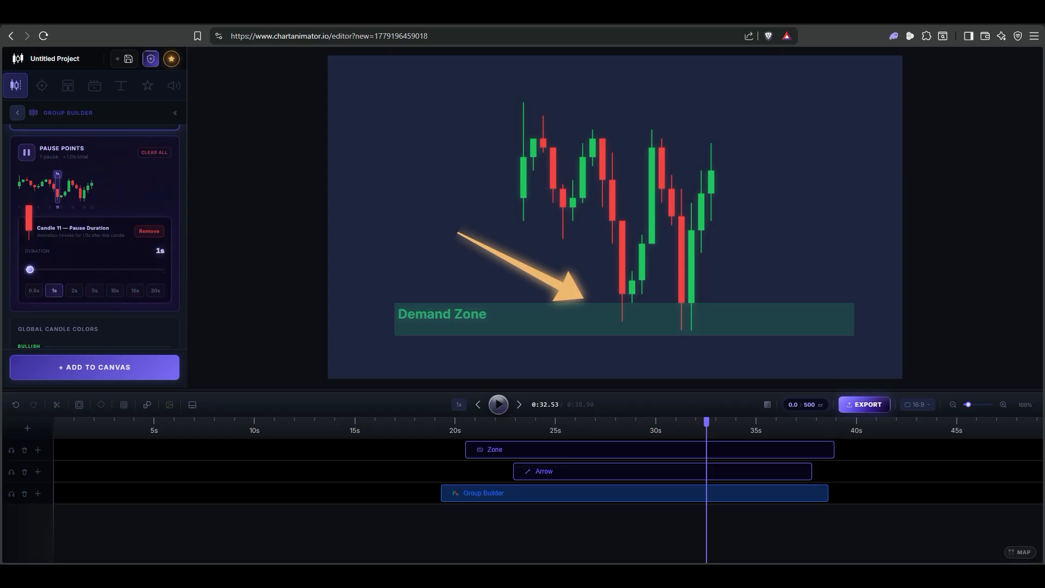
Step: Add 1-second pause points at candles 12 and 13
left_click(61, 196)
left_click(54, 290)
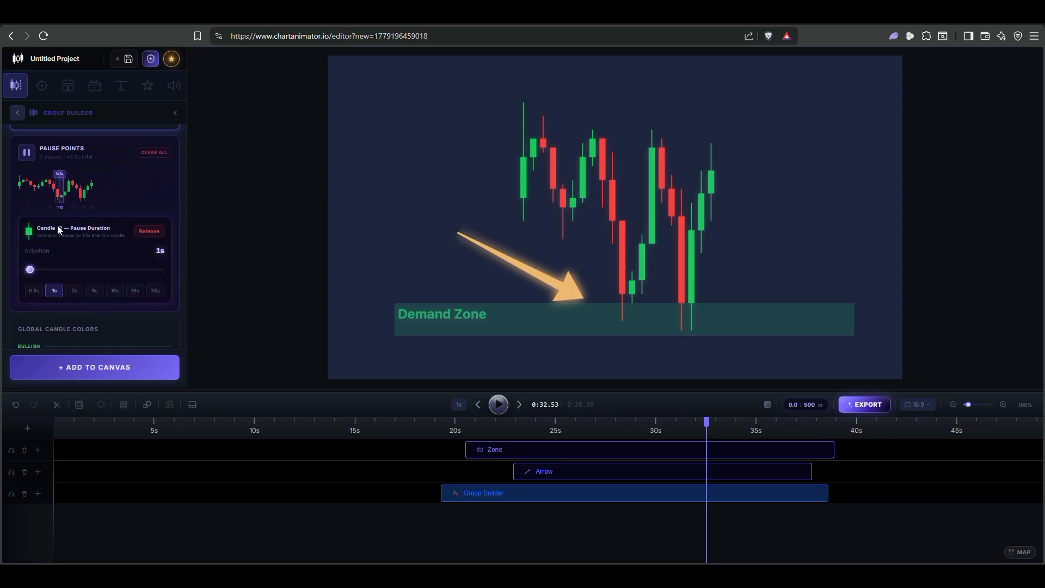
left_click(66, 196)
left_click(54, 290)
Step: Scrub to 0:24.00, then preview the paused reveal from about 0:21.5 and stop at 0:28.73
left_click_drag(559, 430, 537, 430)
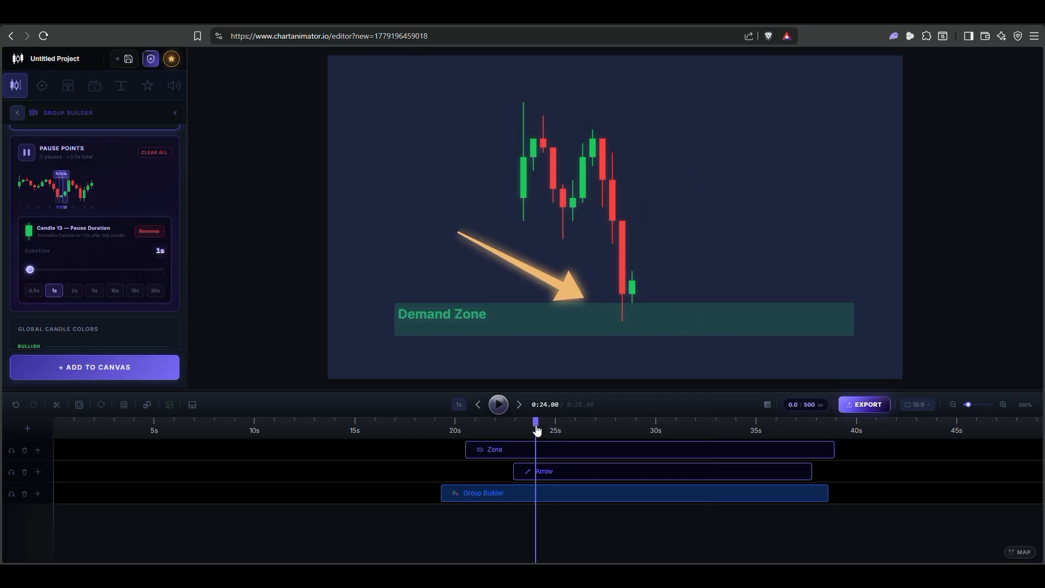
left_click(486, 431)
left_click(499, 405)
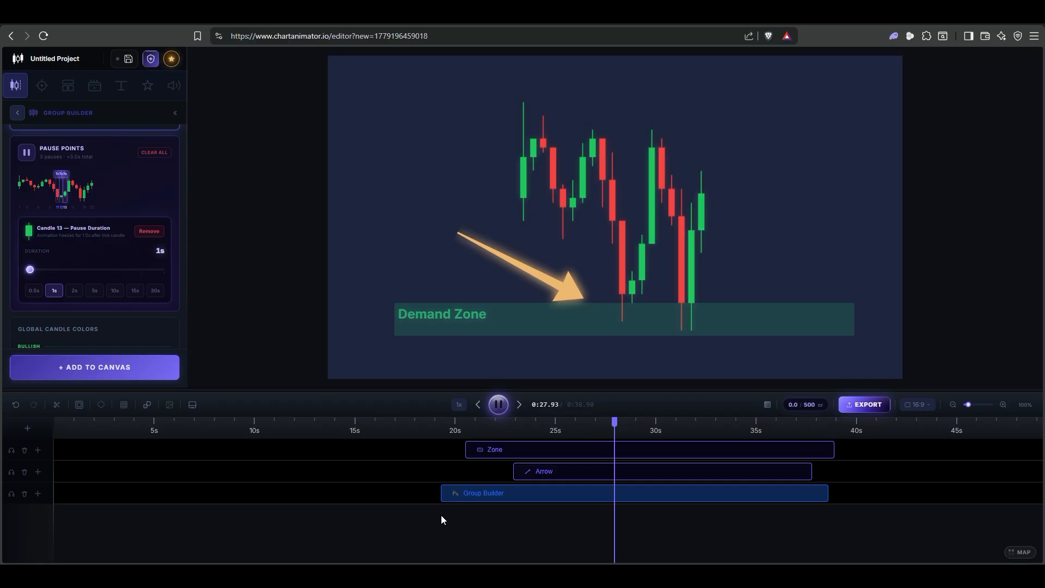
left_click(492, 411)
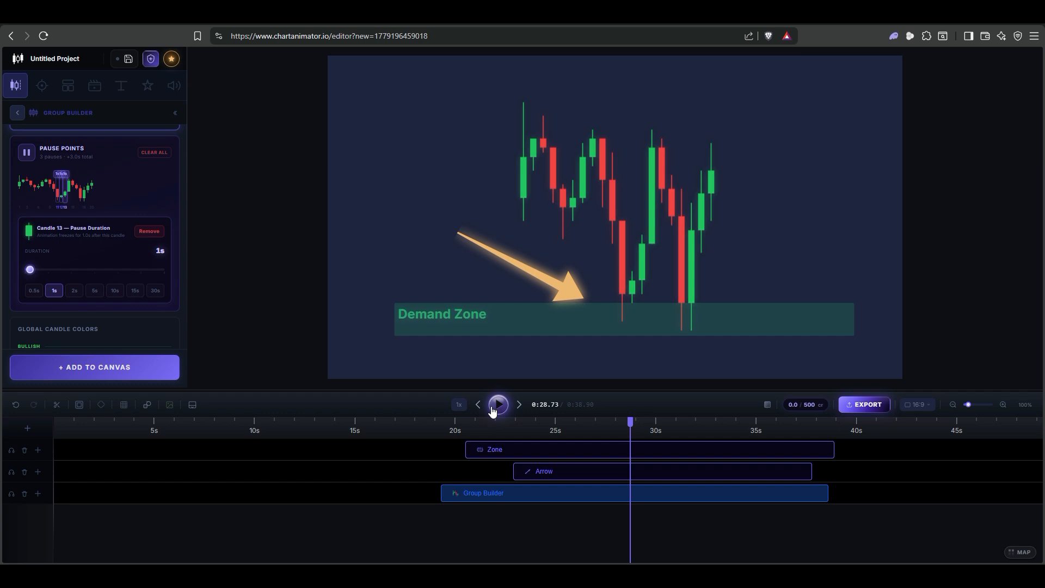
Step: Go back to the candle batch list in the Group Builder settings
scroll(112, 240, "up", 8)
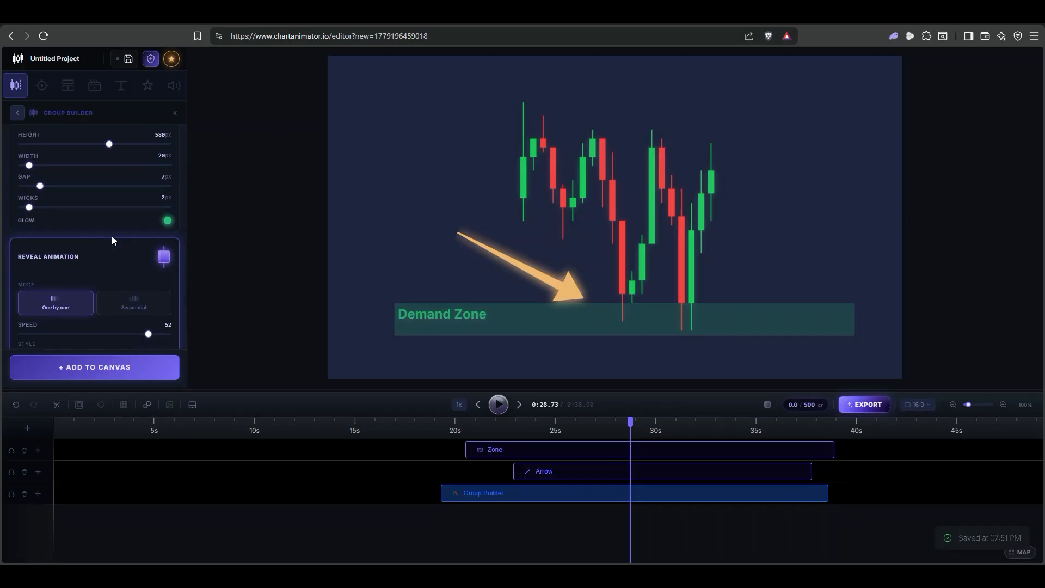
scroll(112, 237, "up", 5)
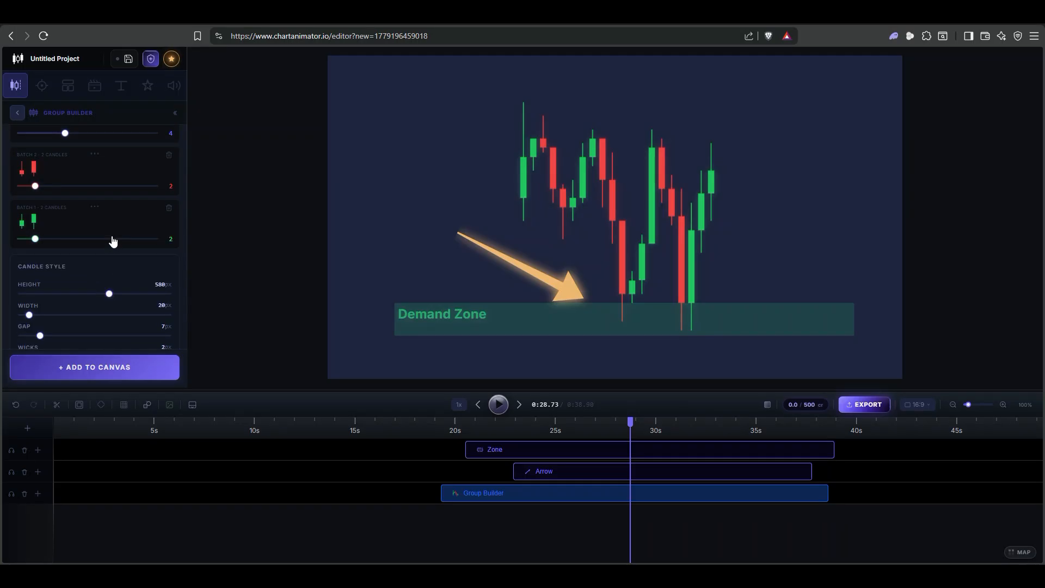